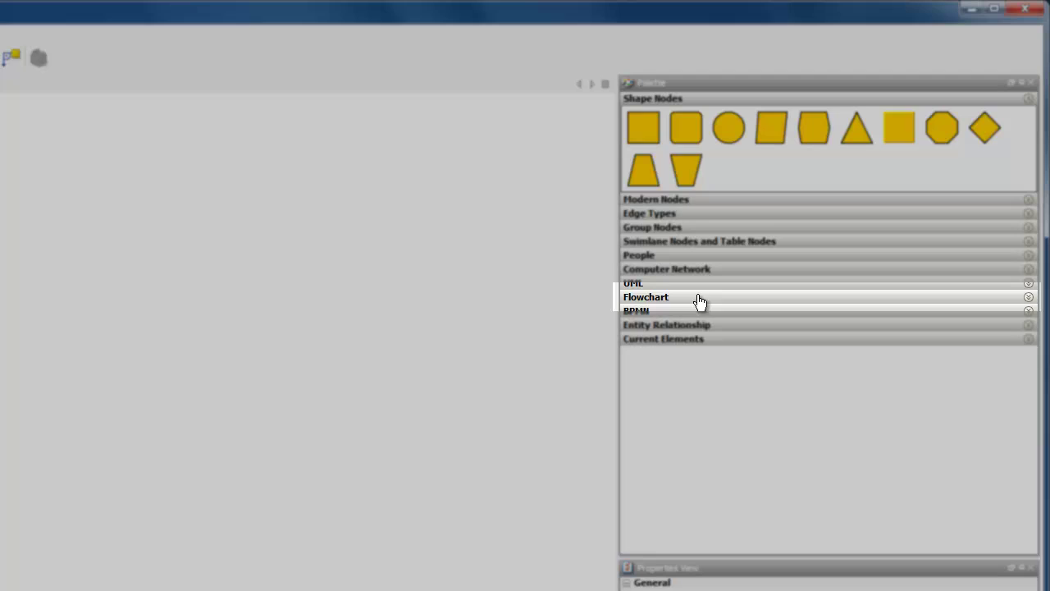
Step: Drop a Flowchart ellipse near the top, label it PROBLEM / ANALYSIS, and enlarge it to 114×57
left_click(698, 299)
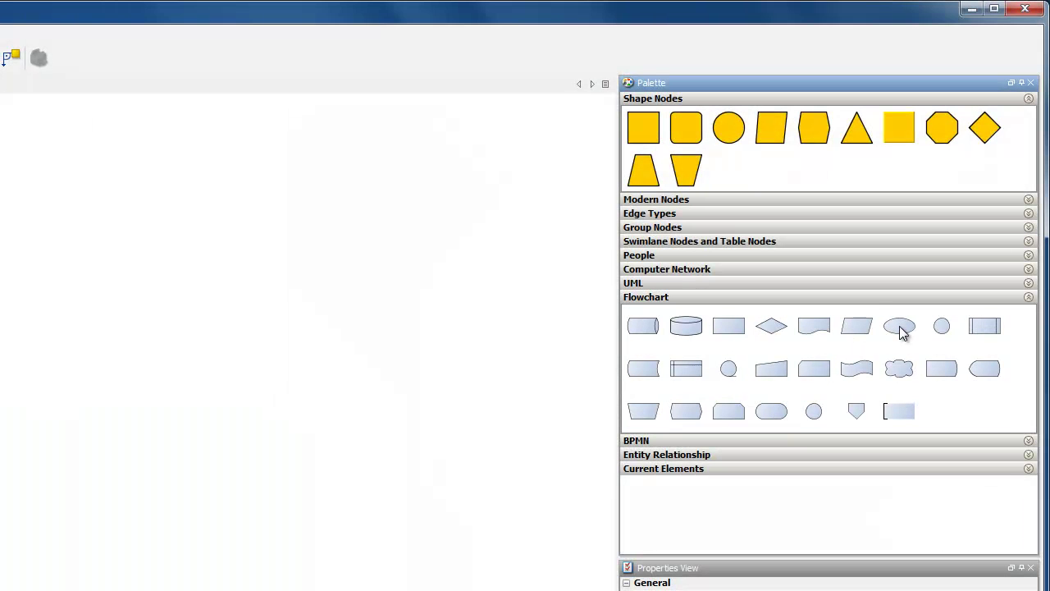
left_click_drag(900, 328, 167, 132)
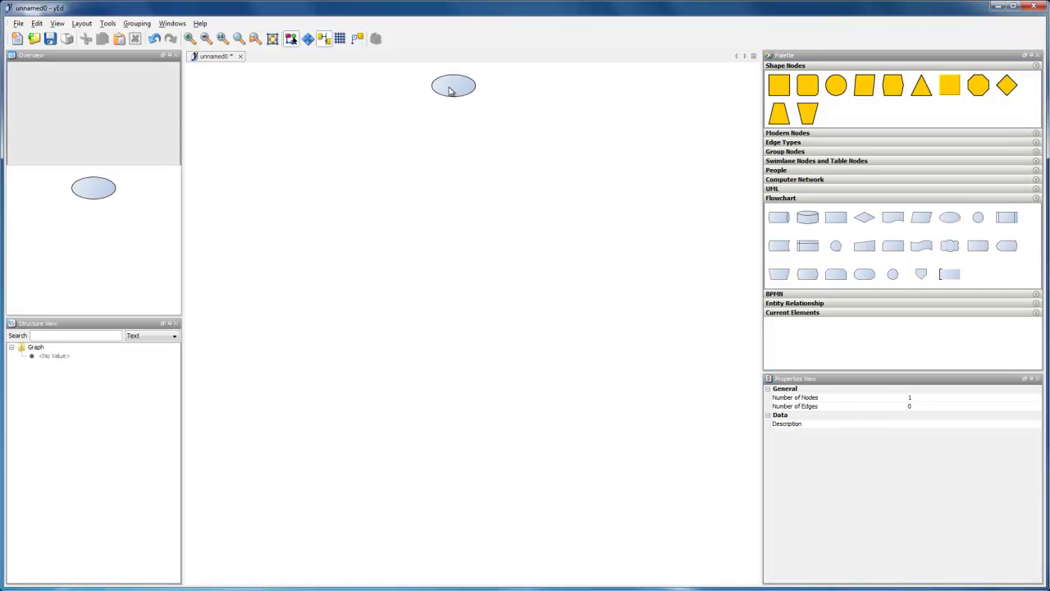
left_click(442, 90)
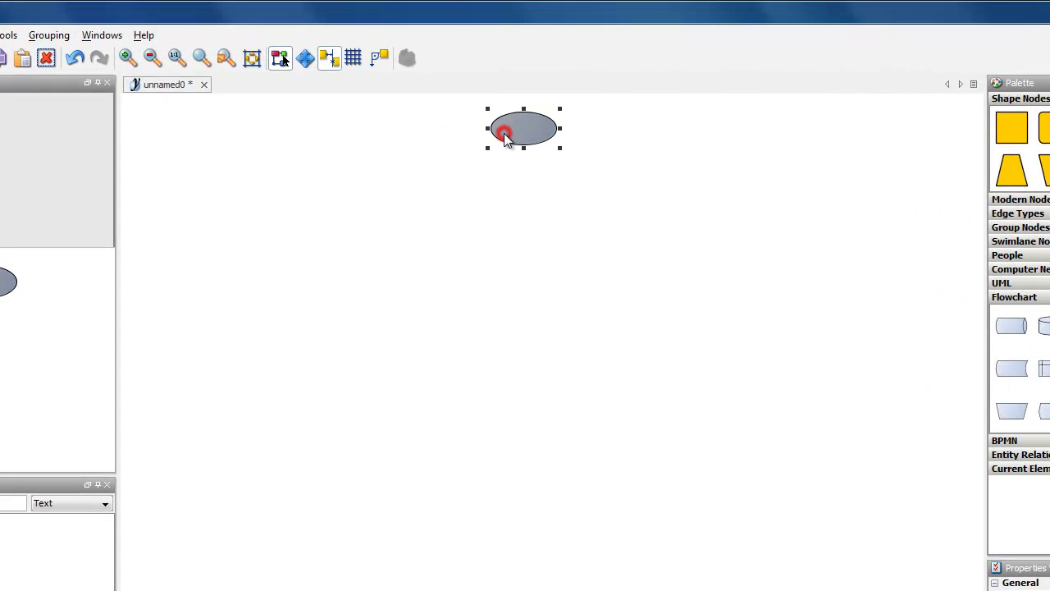
key("F2")
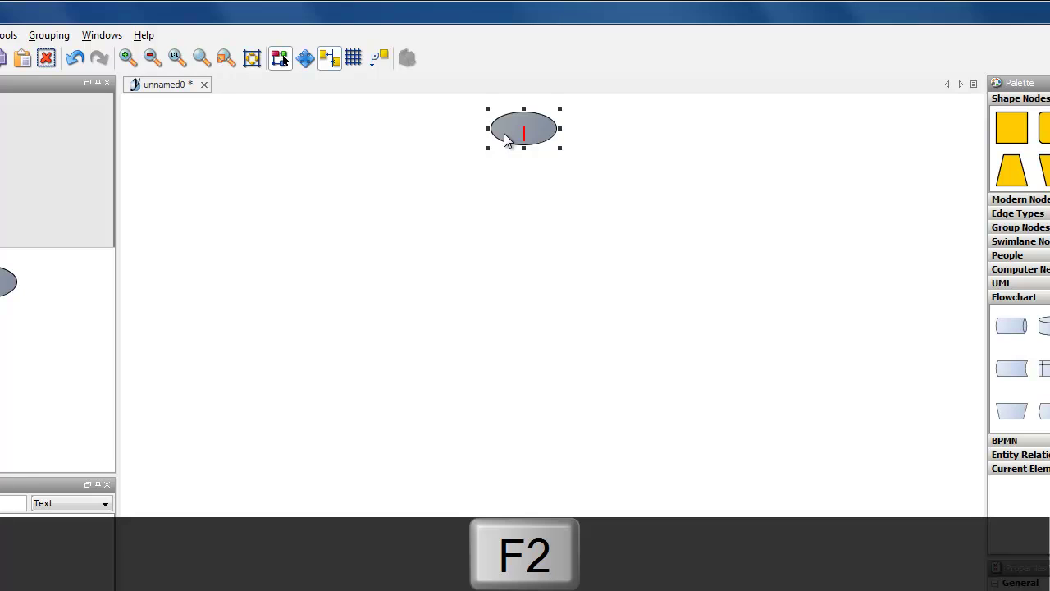
type("PROBLEM")
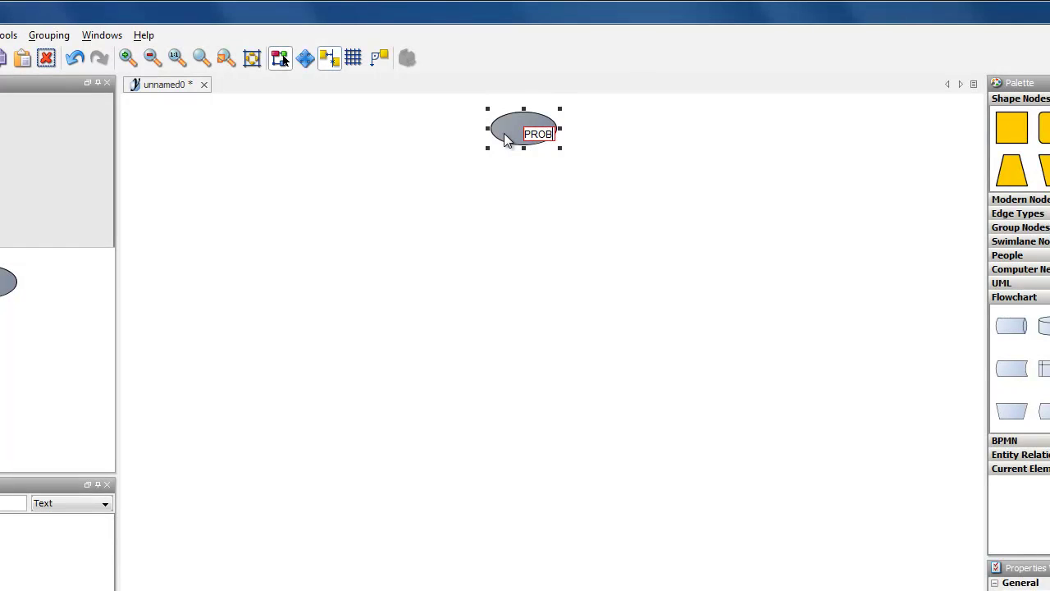
key("shift+Return")
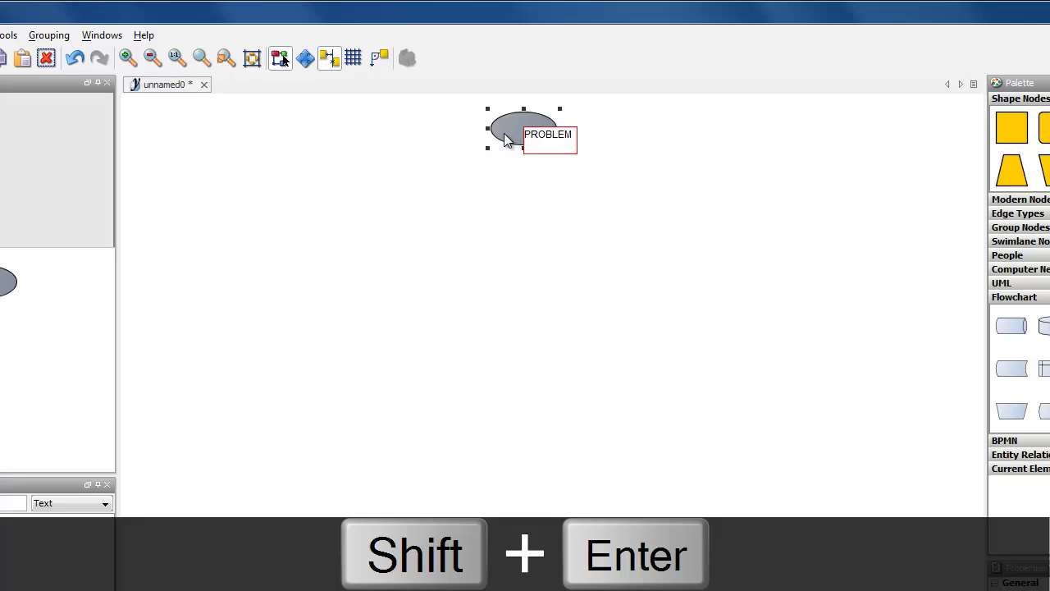
type("ANALYSIS")
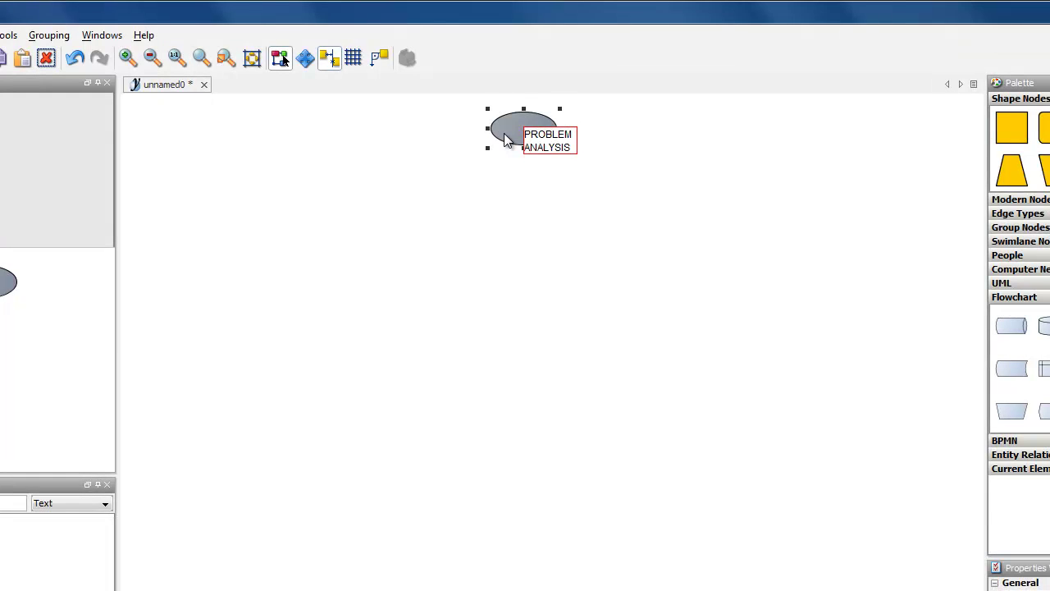
key("Return")
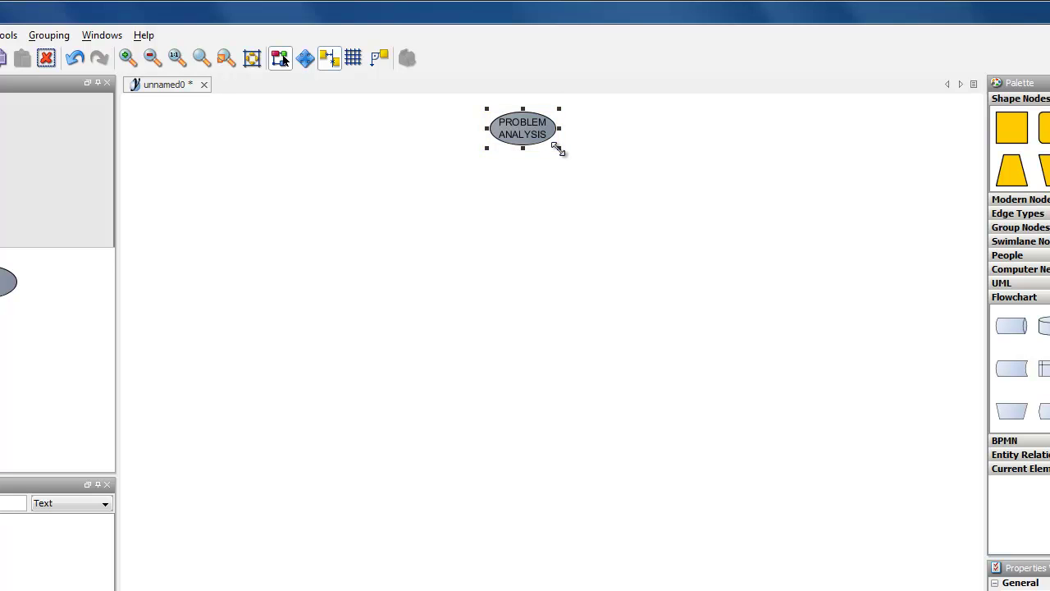
key("shift")
left_click_drag(560, 150, 573, 163)
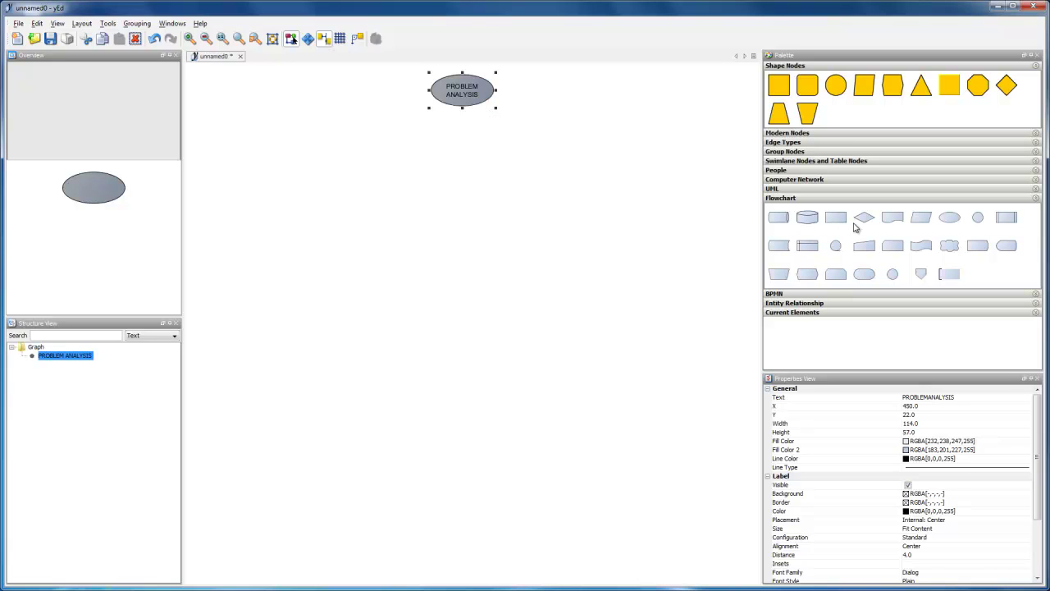
Step: Drop a decision diamond below the ellipse, label it DOES THE DAMN / THING WORK?, and enlarge it to 168×84
left_click_drag(863, 222, 462, 144)
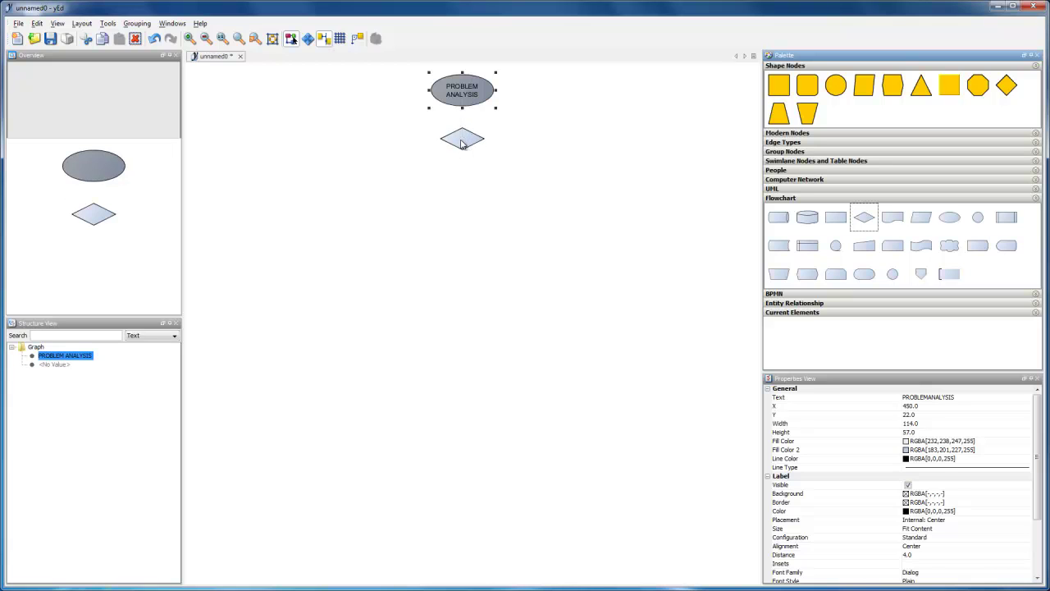
left_click(461, 144)
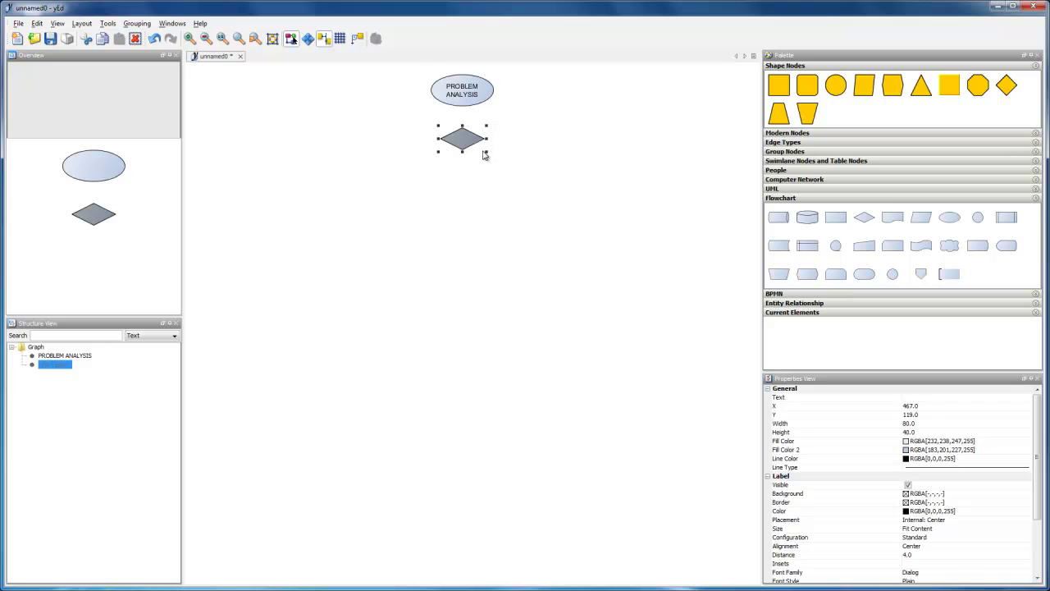
key("F2")
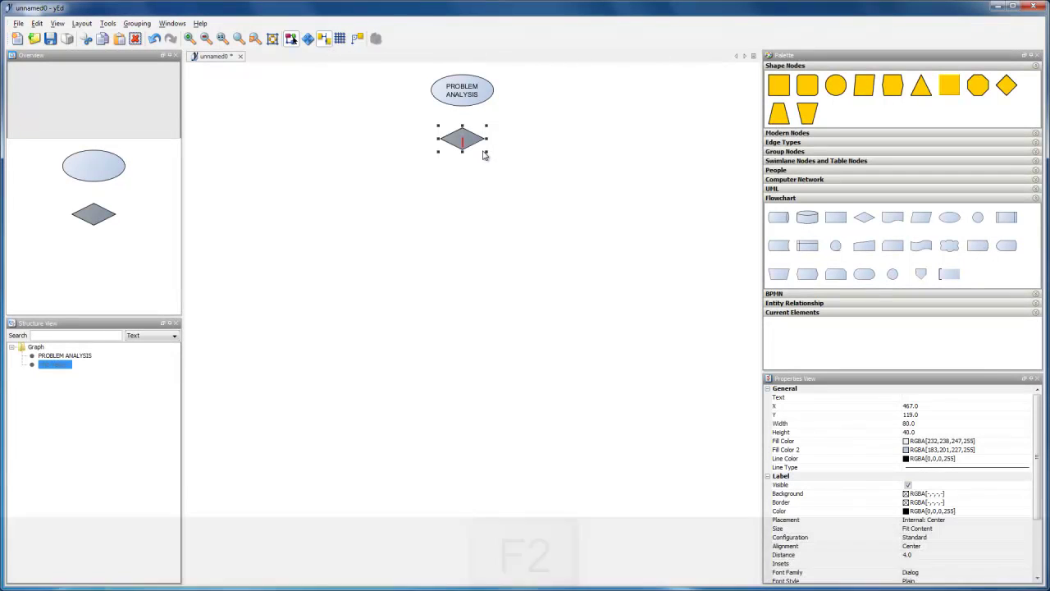
type("DOES THE DAMN")
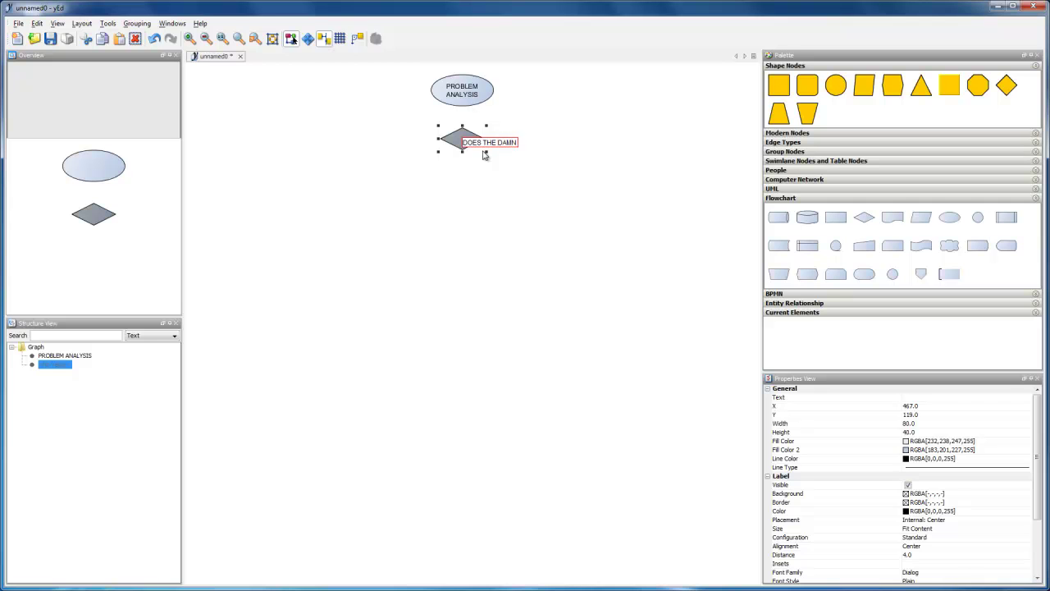
key("shift+Return")
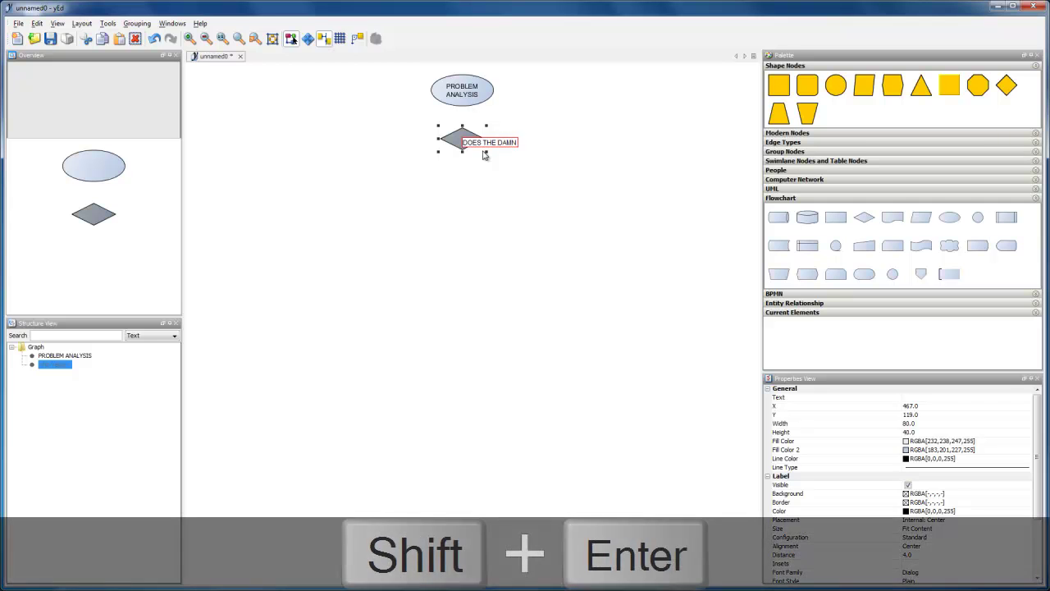
type("THING WORK?")
key("Return")
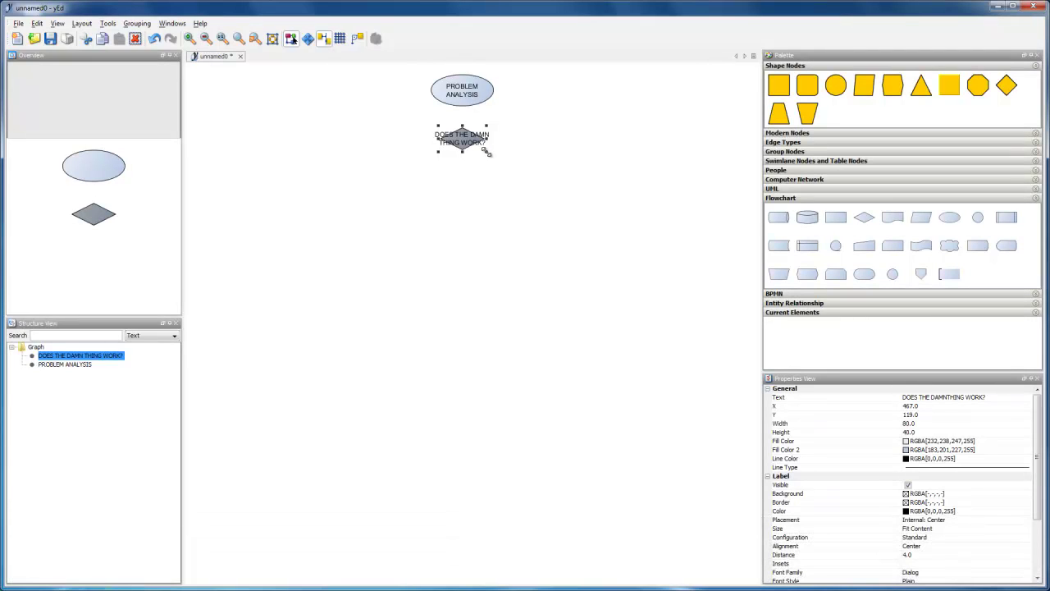
left_click_drag(485, 150, 490, 170)
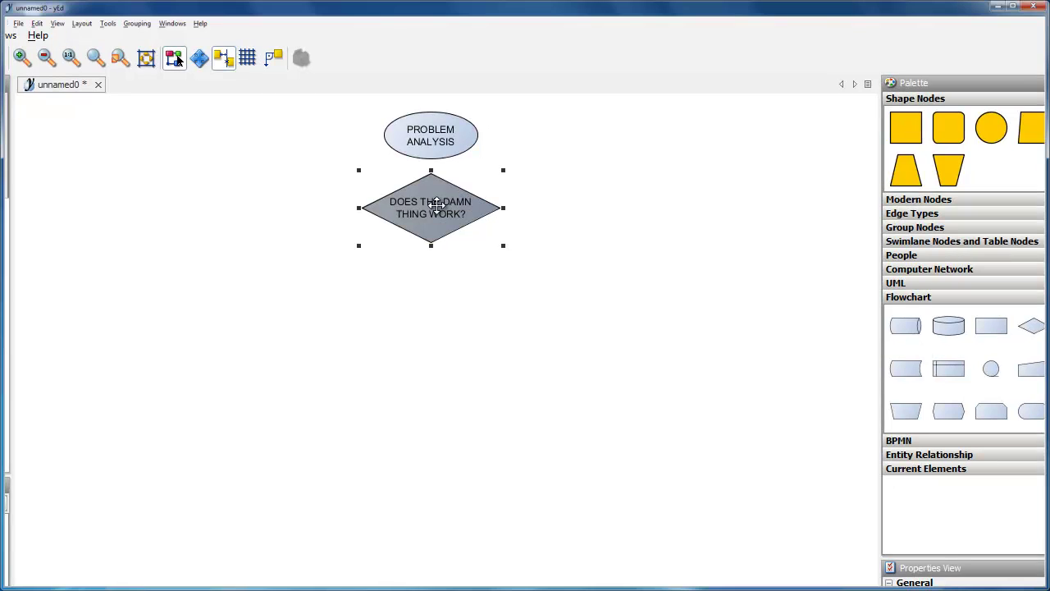
Step: Nudge the diamond down beneath the ellipse and toggle the Snap Lines setting
left_click_drag(429, 204, 422, 232)
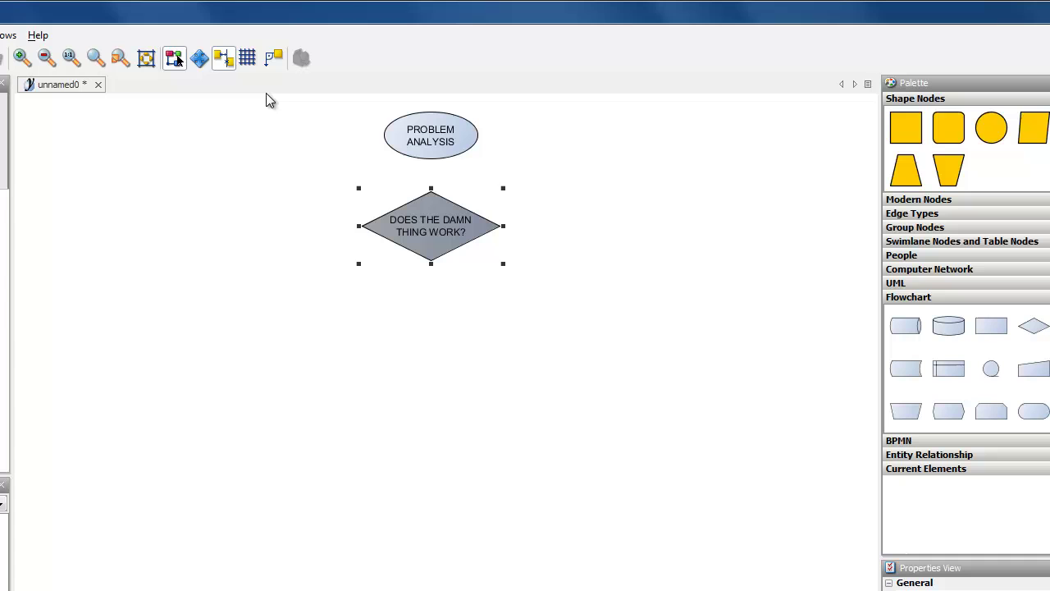
left_click(223, 62)
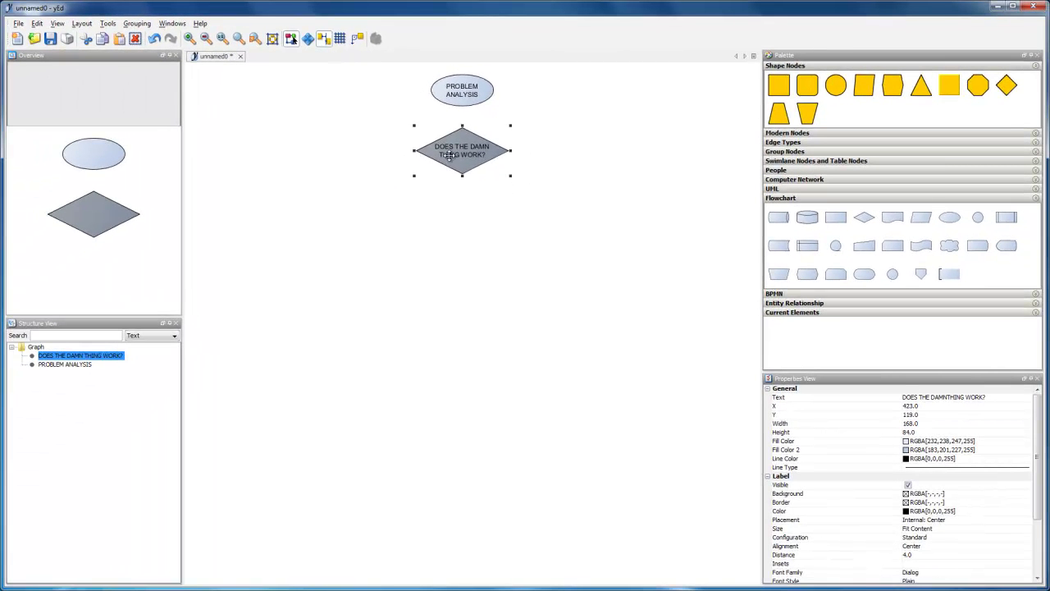
Step: Connect the ellipse to the diamond with an arrow, and paste a copy of the diamond below it
left_click_drag(464, 92, 464, 165)
key("ctrl+c")
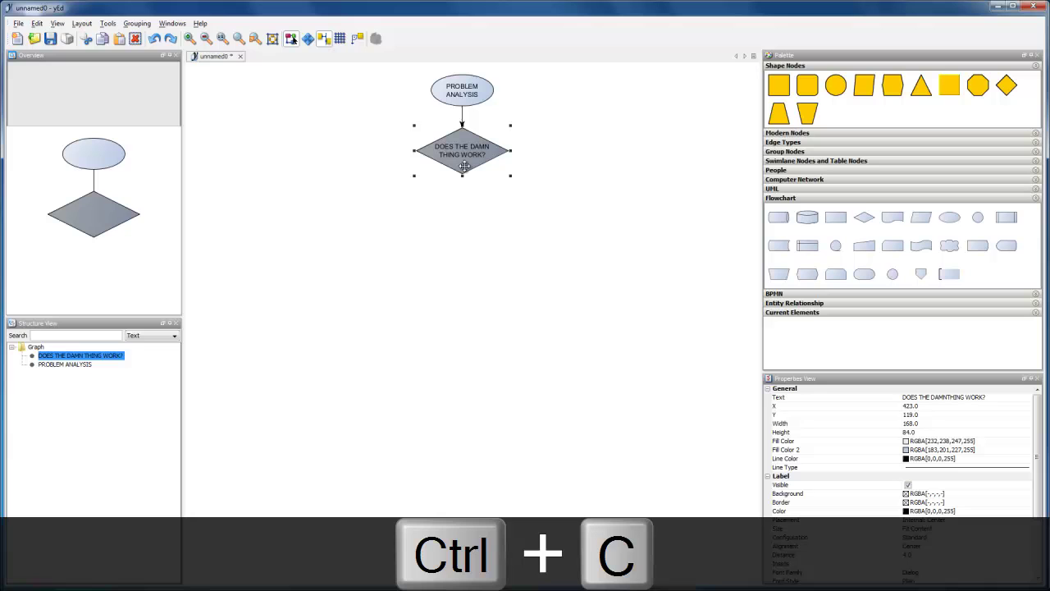
key("ctrl+v")
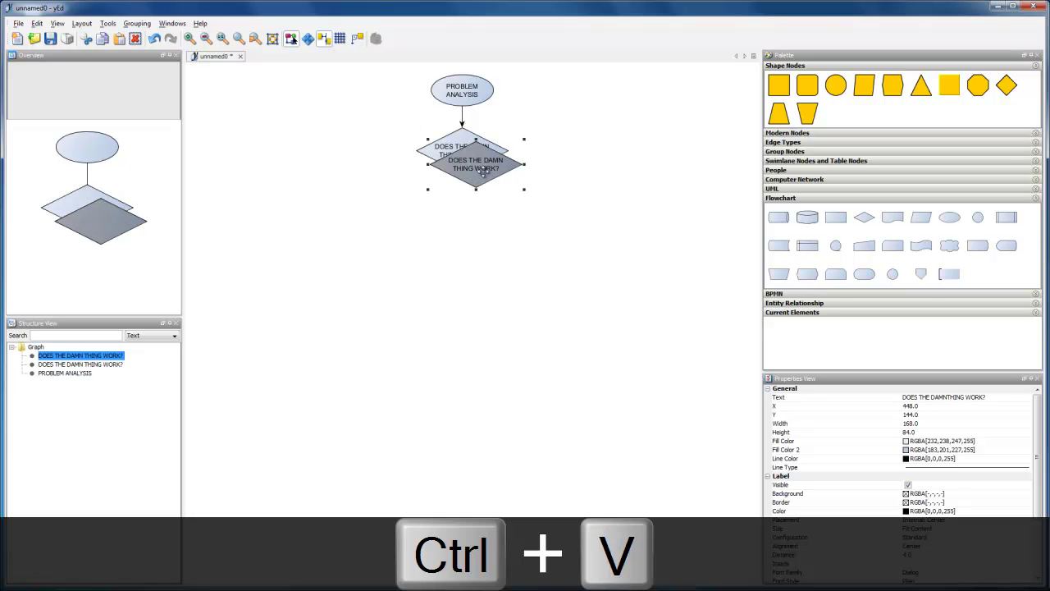
left_click_drag(483, 176, 471, 227)
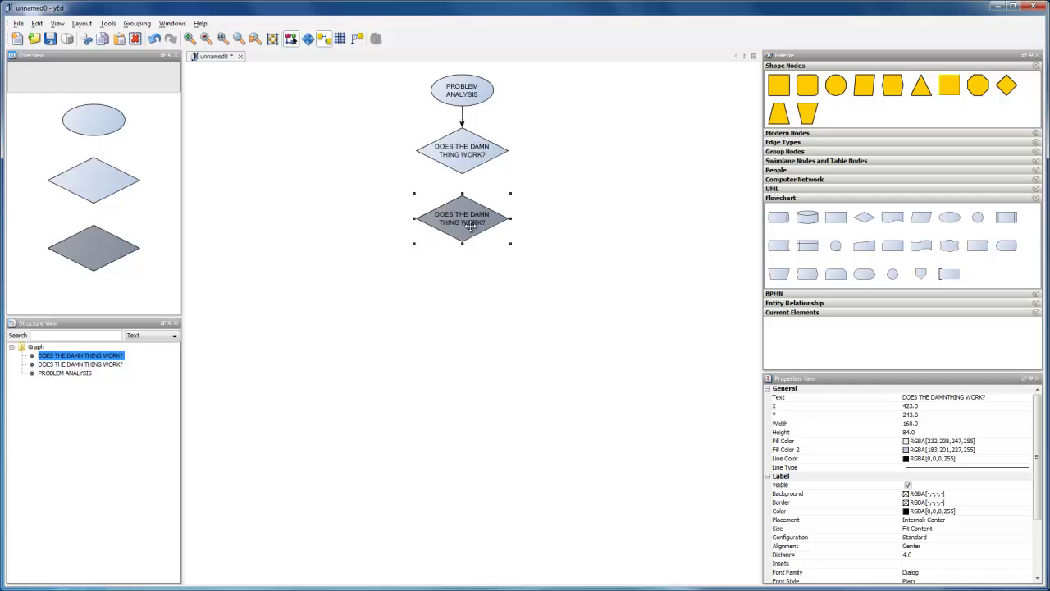
Step: Relabel the copy DID YOU MESS / WITH IT? and connect the first diamond down to it
key("F2")
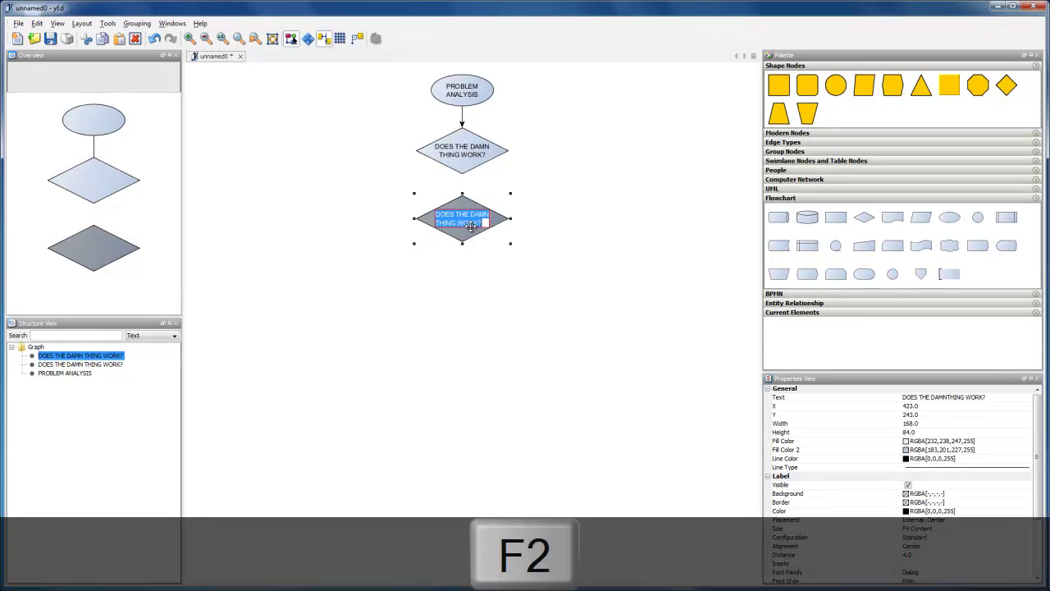
type("DID YOU MESS")
key("shift+Return")
type("WITH IT?")
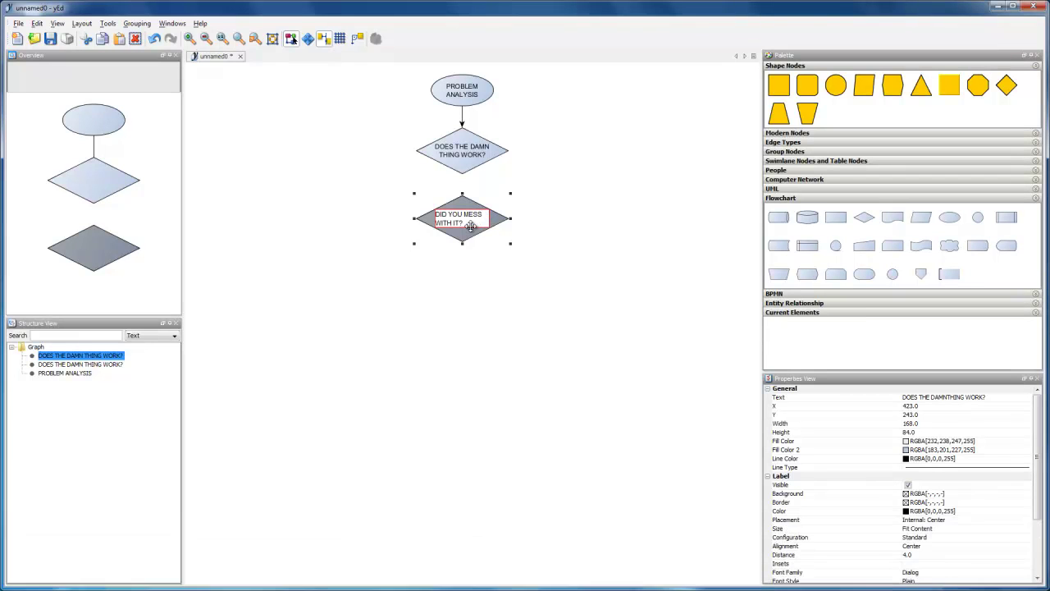
key("Return")
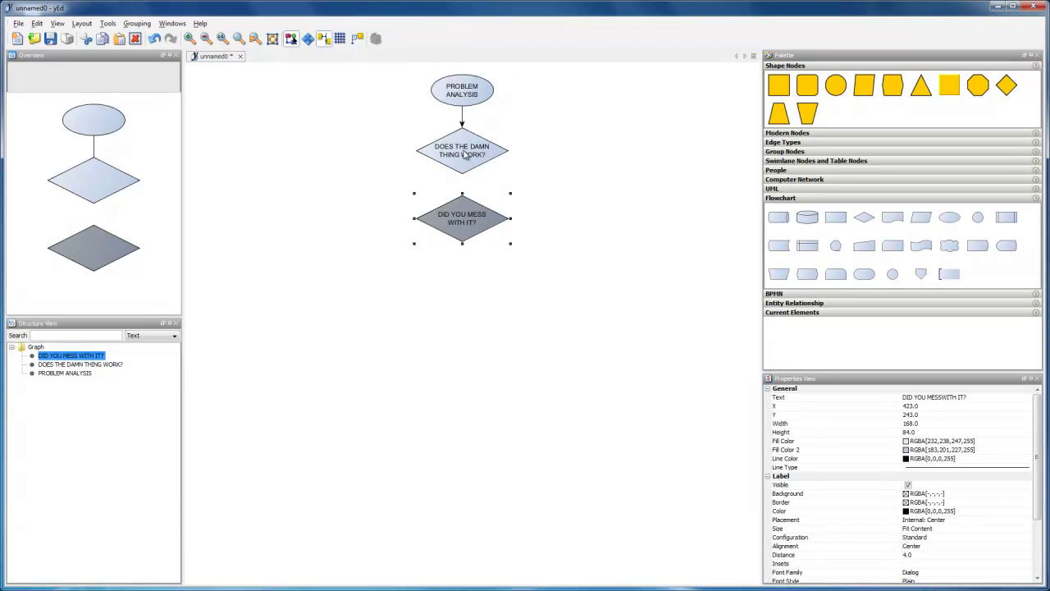
left_click_drag(463, 153, 465, 231)
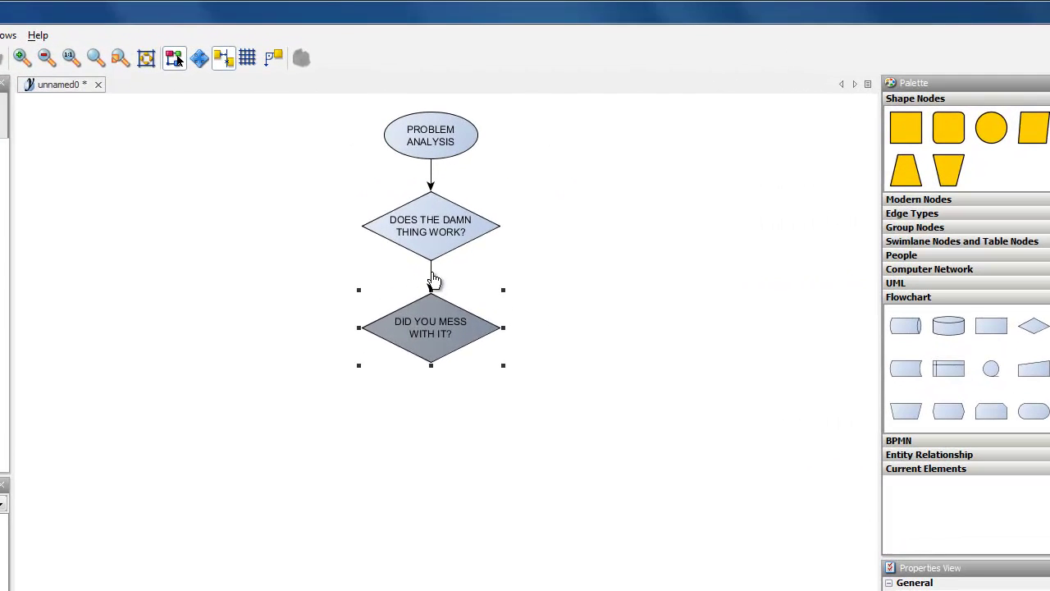
Step: Give the edge between the two diamonds a NO label and drag it onto the edge
left_click(432, 278)
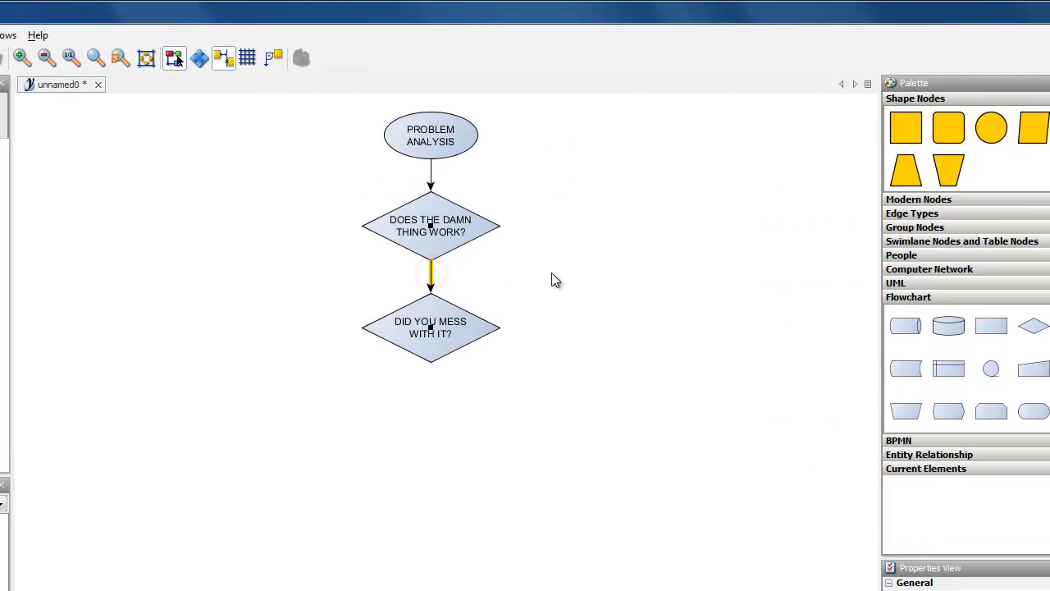
key("F2")
type("NO")
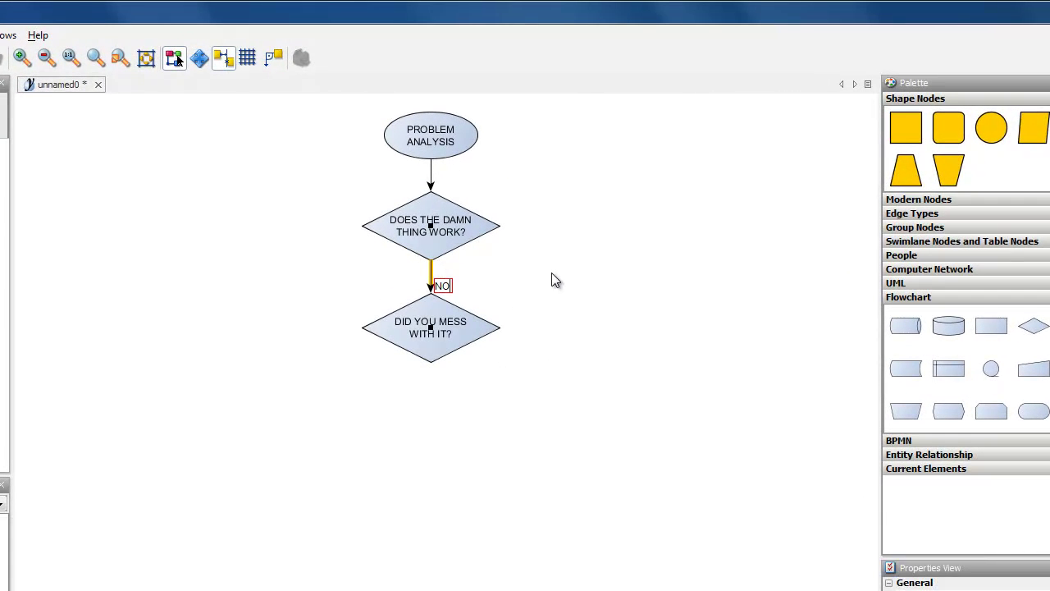
key("Return")
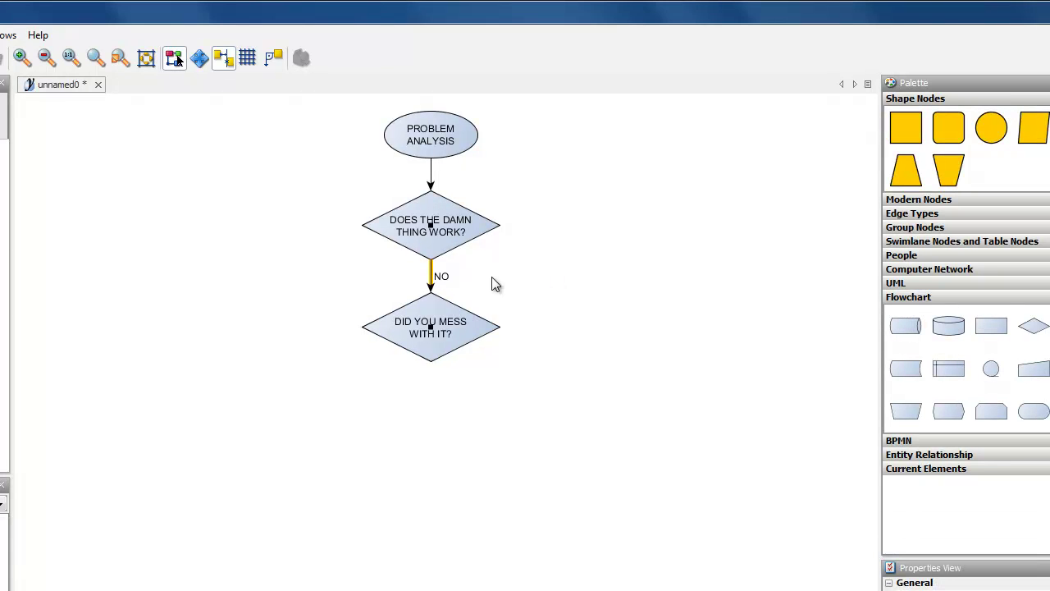
mouse_move(441, 277)
left_mouse_down()
mouse_move(420, 276)
mouse_move(476, 284)
mouse_move(431, 279)
left_mouse_up()
left_click(478, 280)
left_click(442, 280)
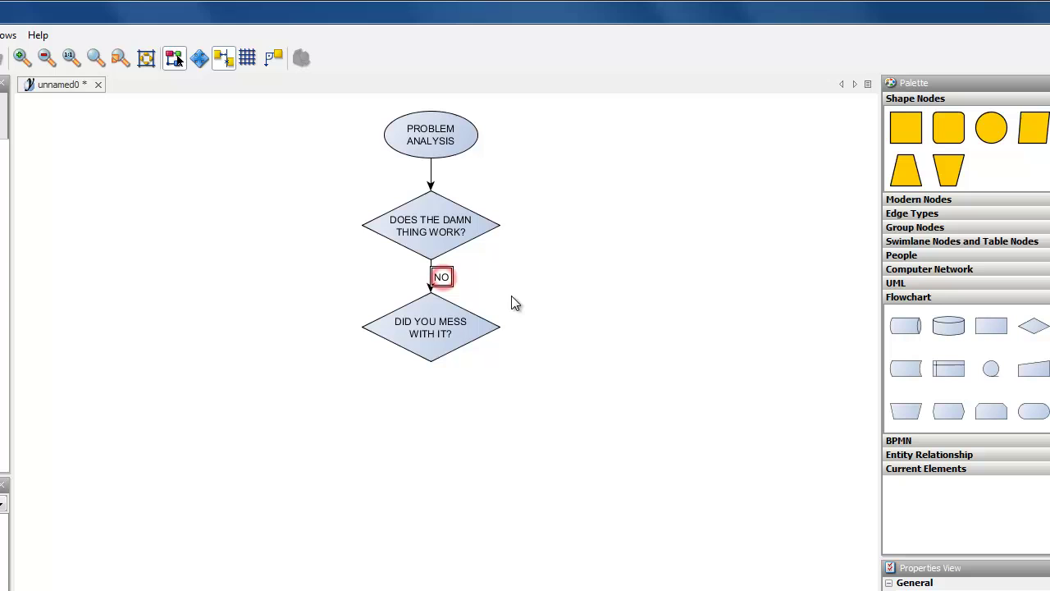
Step: Set the NO label's placement model to Center Slider
key("F6")
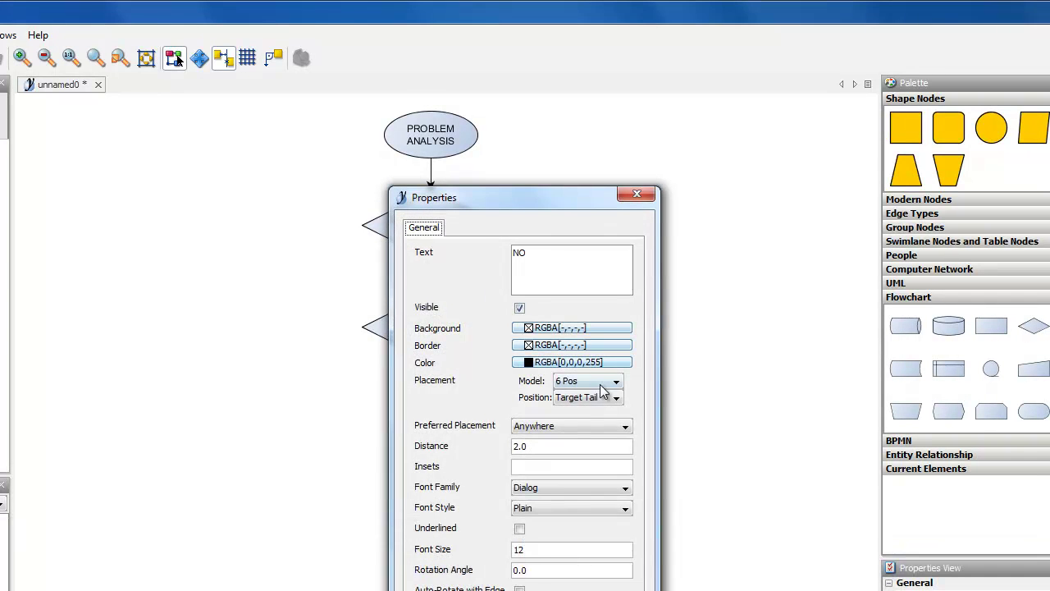
left_click(608, 382)
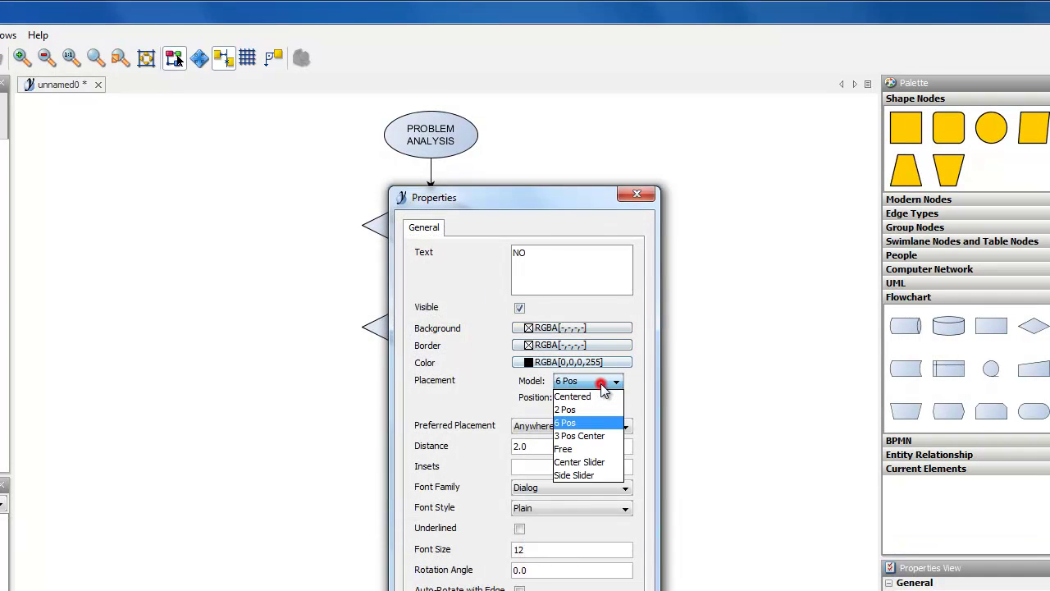
left_click(594, 462)
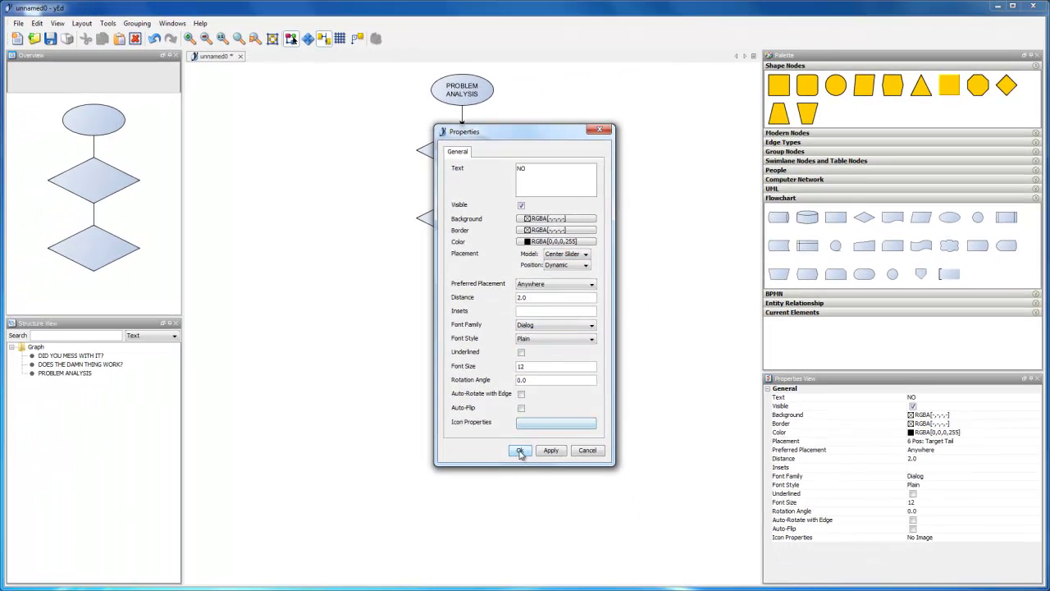
left_click(520, 450)
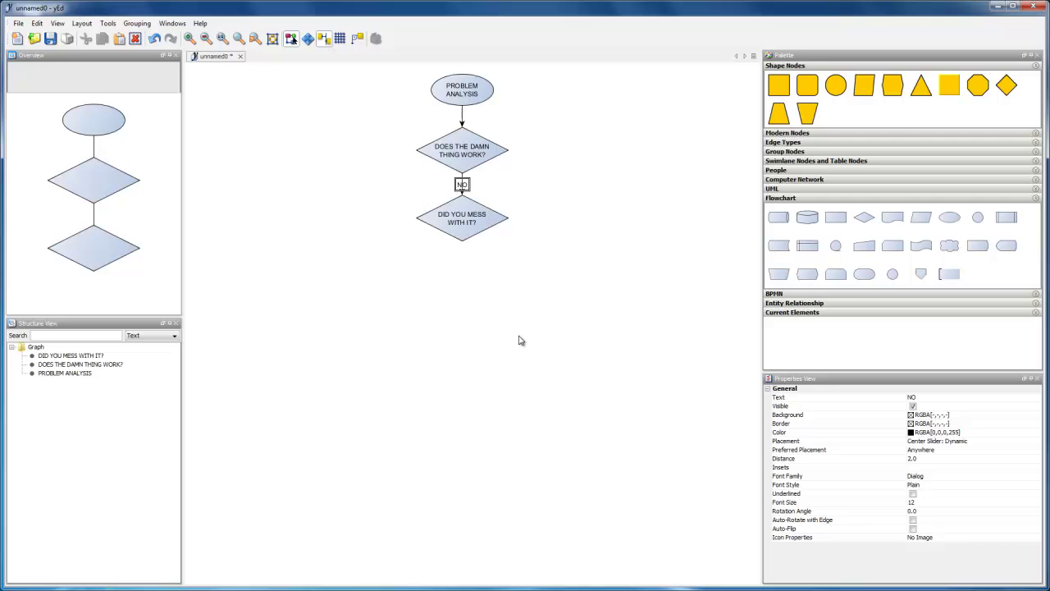
left_click(478, 190)
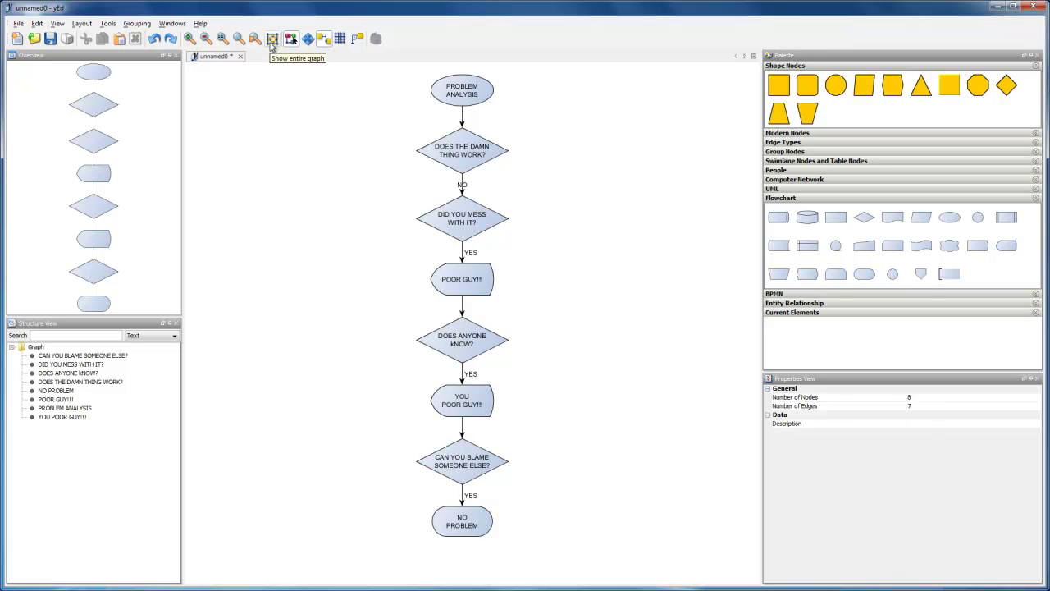
Step: Fit the whole flowchart, from PROBLEM ANALYSIS down to NO PROBLEM, into view
left_click(272, 41)
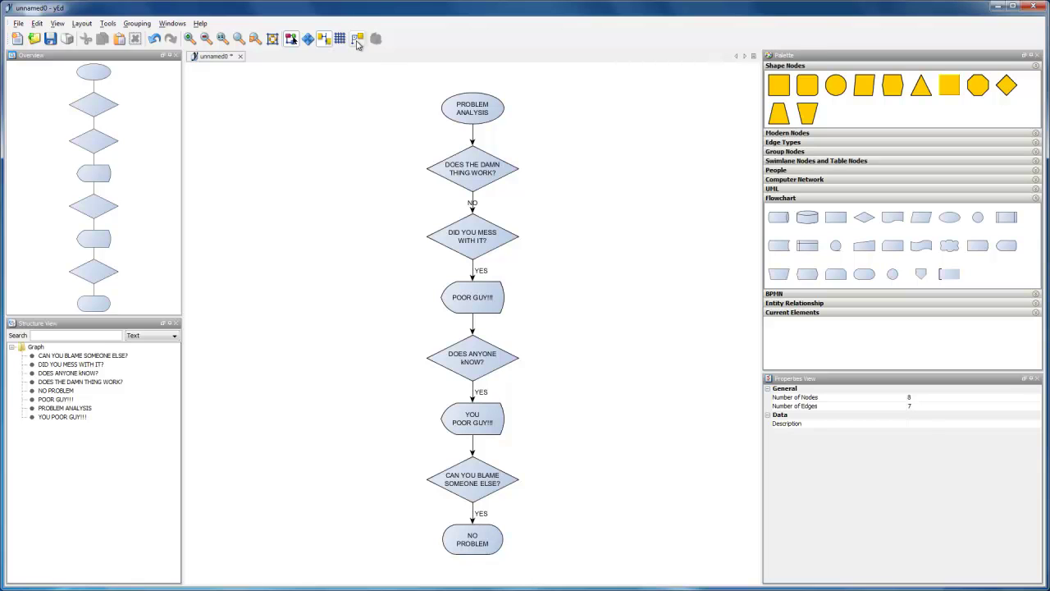
Step: With orthogonal edges on, draw a loop from CAN YOU BLAME SOMEONE ELSE? to YOU POOR GUY!!! and adjust its bends
left_click(358, 41)
mouse_move(471, 485)
left_mouse_down()
mouse_move(572, 484)
mouse_move(566, 413)
mouse_move(540, 424)
left_mouse_up()
left_click_drag(540, 424, 494, 420)
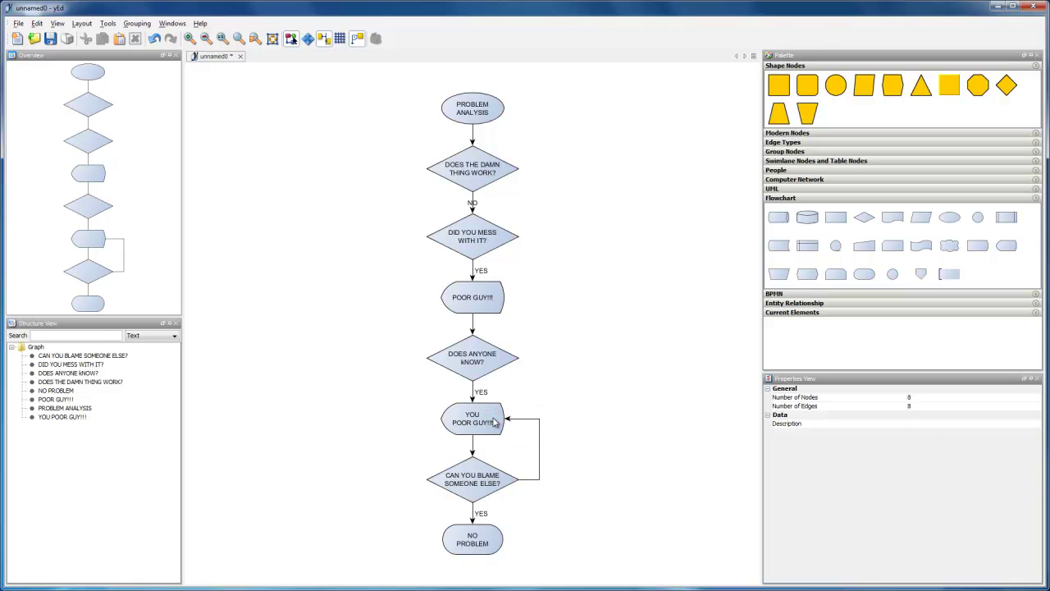
left_click(525, 420)
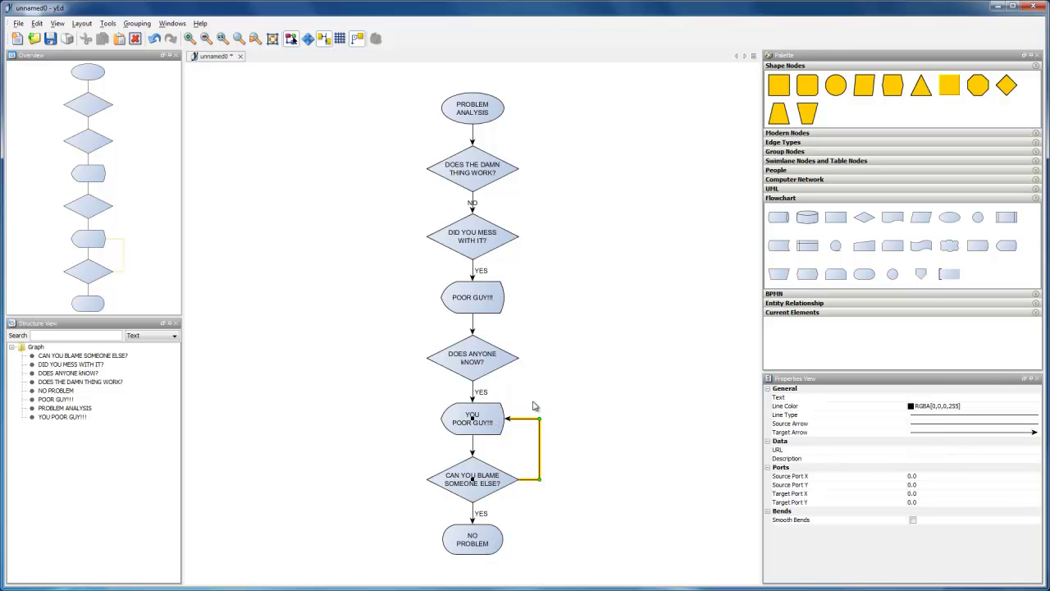
left_click(533, 405)
key("alt+shift+h")
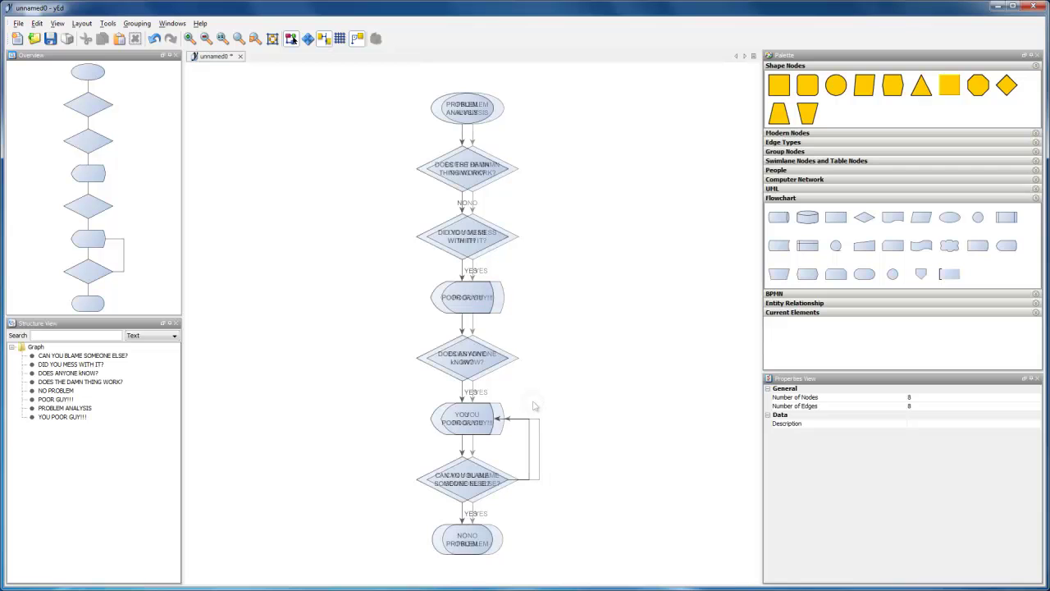
mouse_move(530, 450)
left_mouse_down()
mouse_move(556, 447)
mouse_move(516, 450)
mouse_move(531, 452)
left_mouse_up()
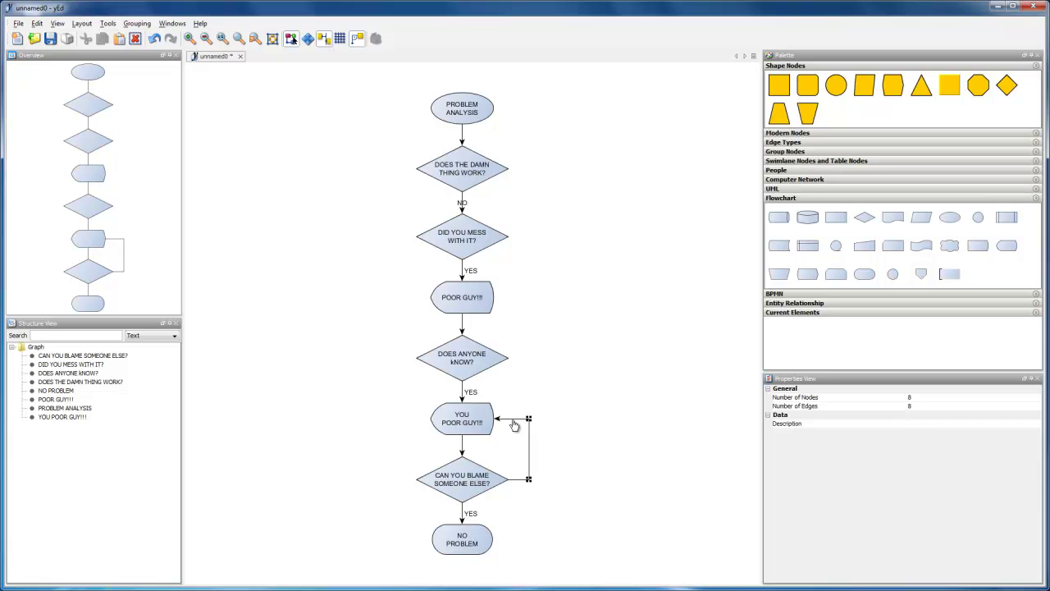
left_click(514, 421)
Step: Draw an edge from DON'T MESS WITH IT down to NO PROBLEM
left_click(540, 449)
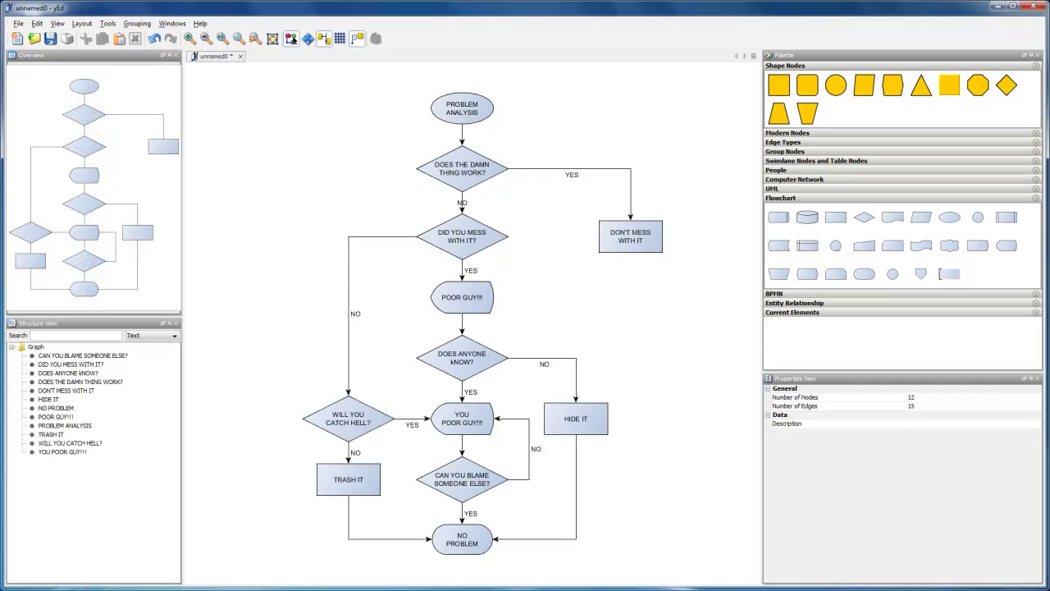
left_click_drag(637, 249, 470, 550)
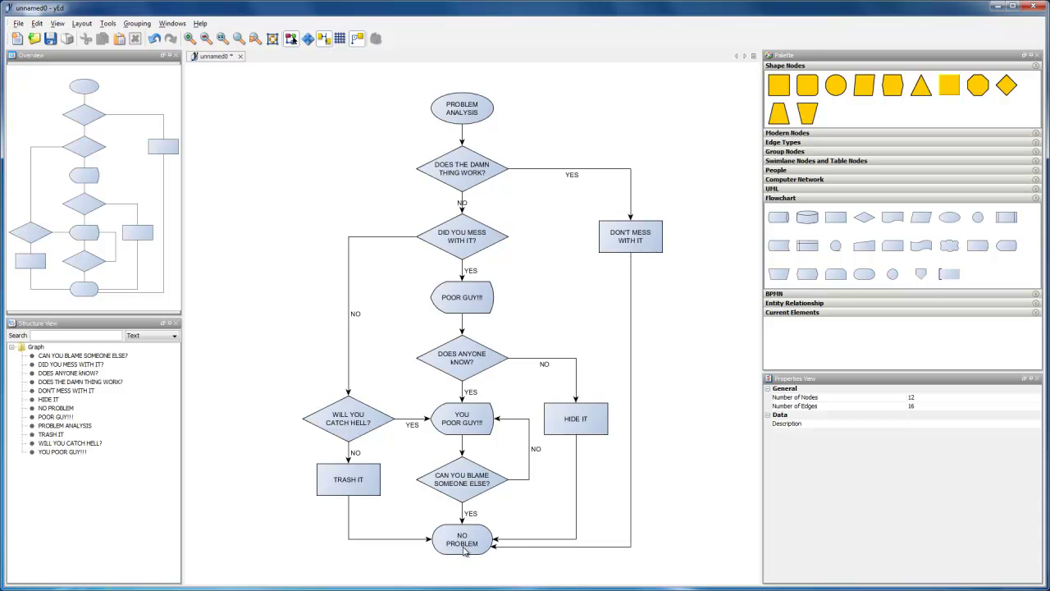
left_click(524, 540)
left_click(539, 517)
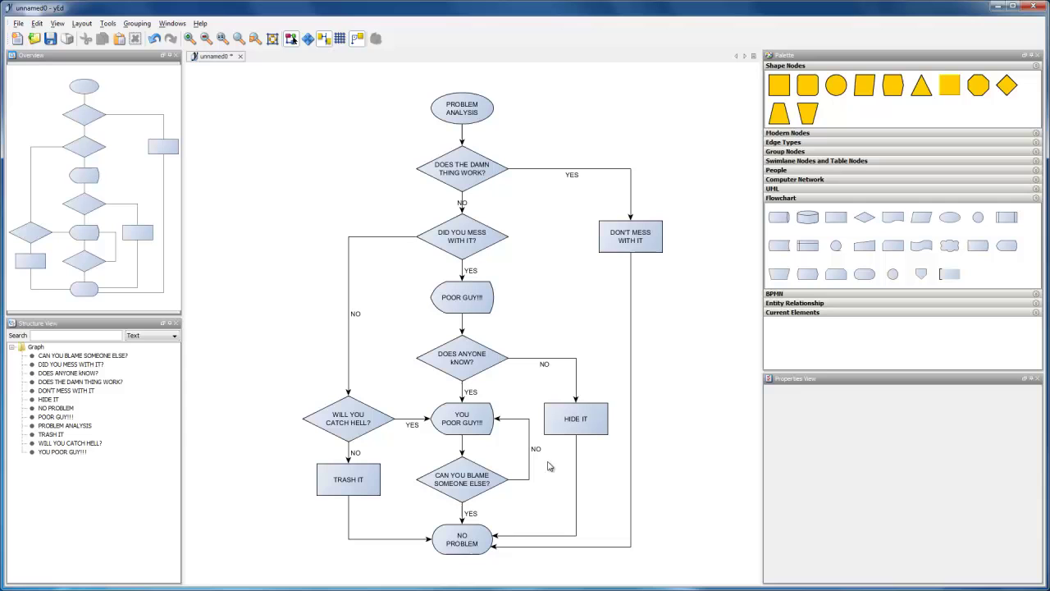
Step: Select the five decision diamonds, from DOES THE DAMN THING WORK? to CAN YOU BLAME SOMEONE ELSE?
left_click(468, 183)
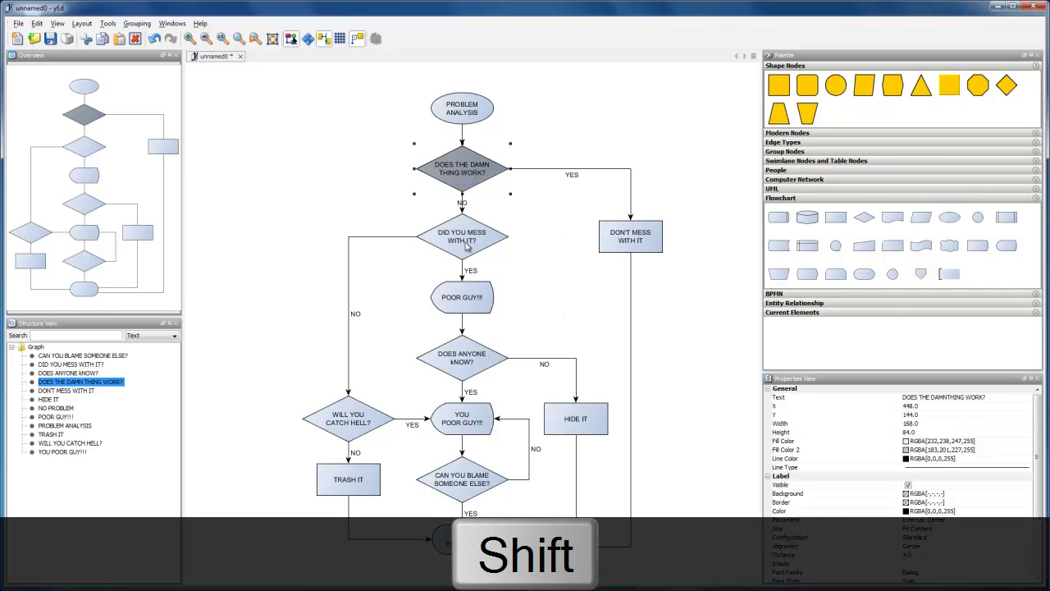
left_click(464, 246, "shift")
left_click(464, 367, "shift")
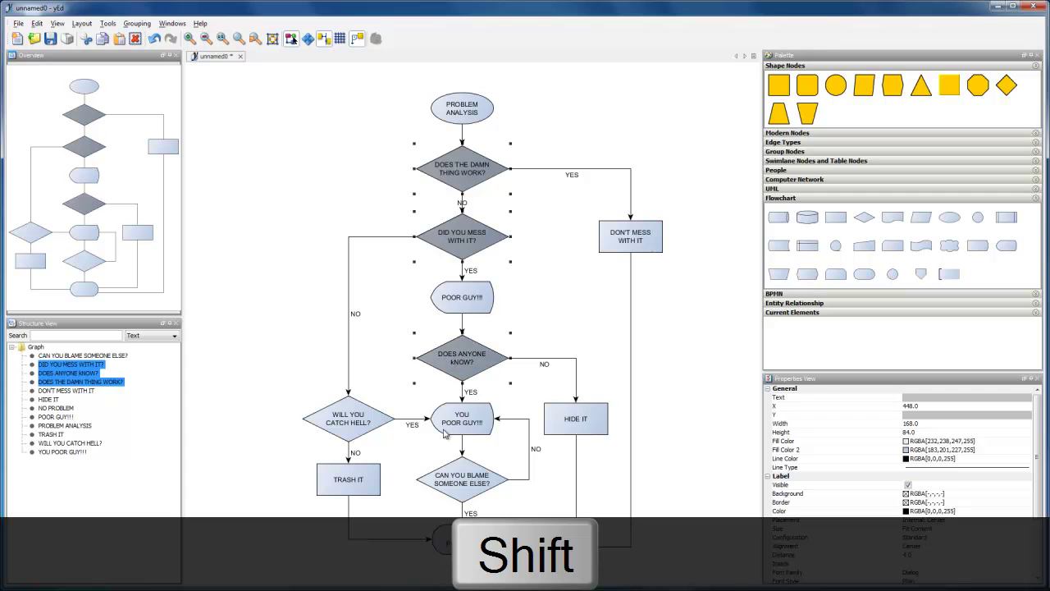
left_click(354, 430, "shift")
left_click(458, 494, "shift")
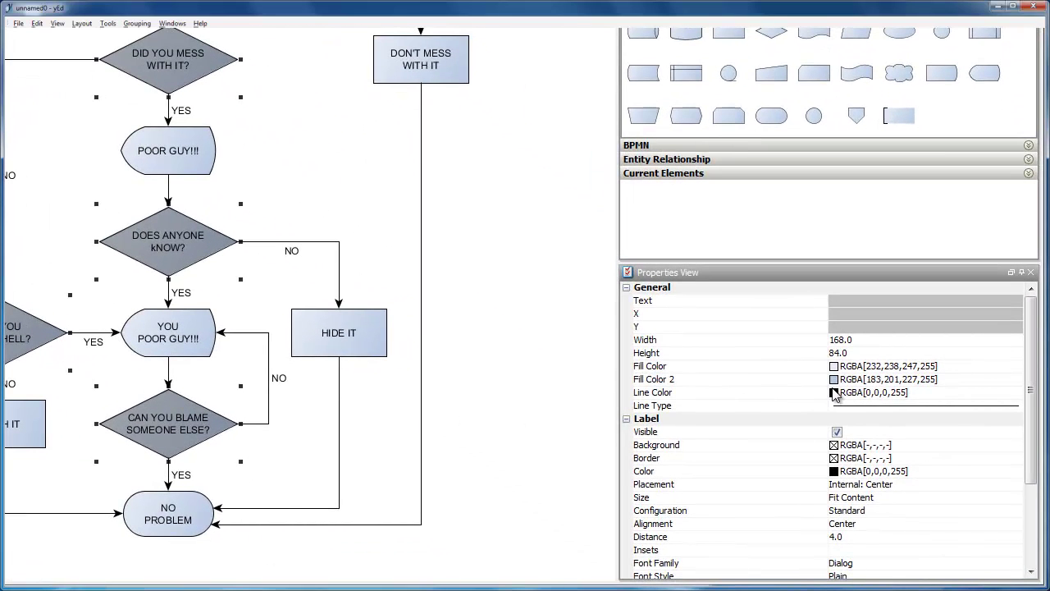
Step: Fill the diamonds light blue (153,204,255) and set Fill Color 2 to No Color
left_click(853, 367)
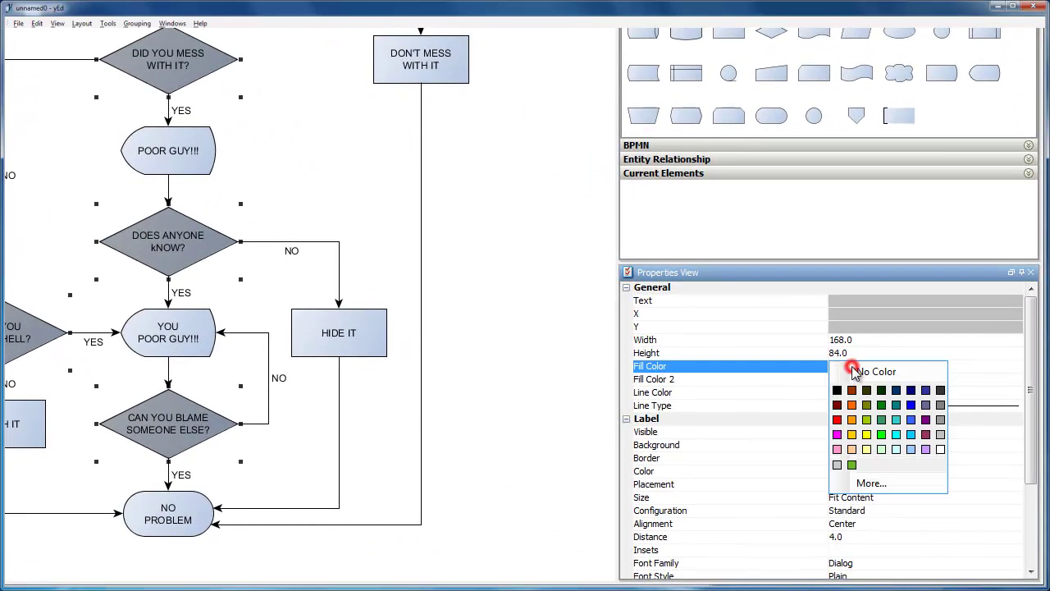
left_click(912, 449)
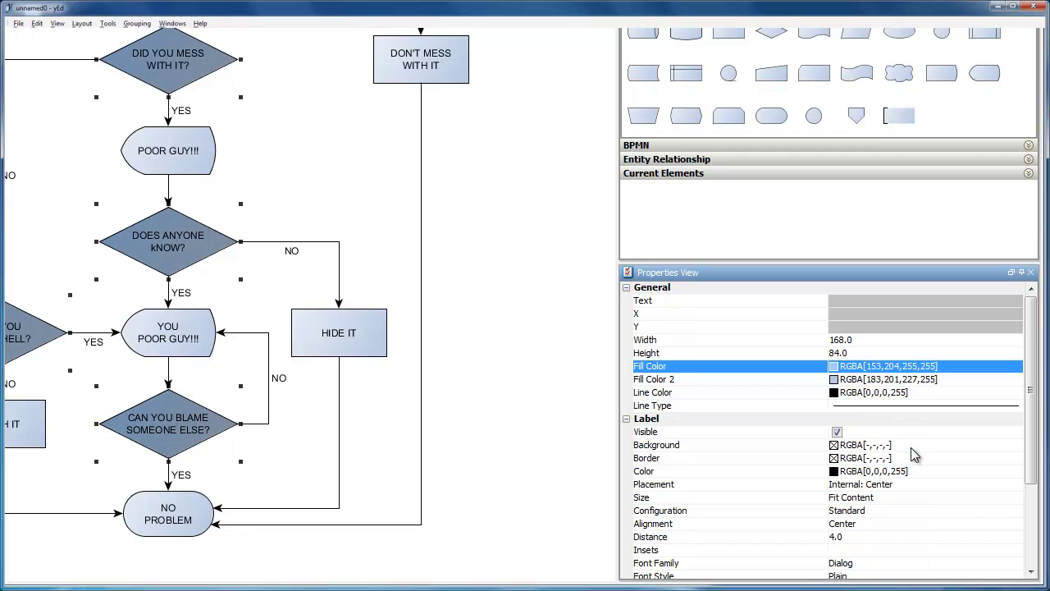
left_click(854, 380)
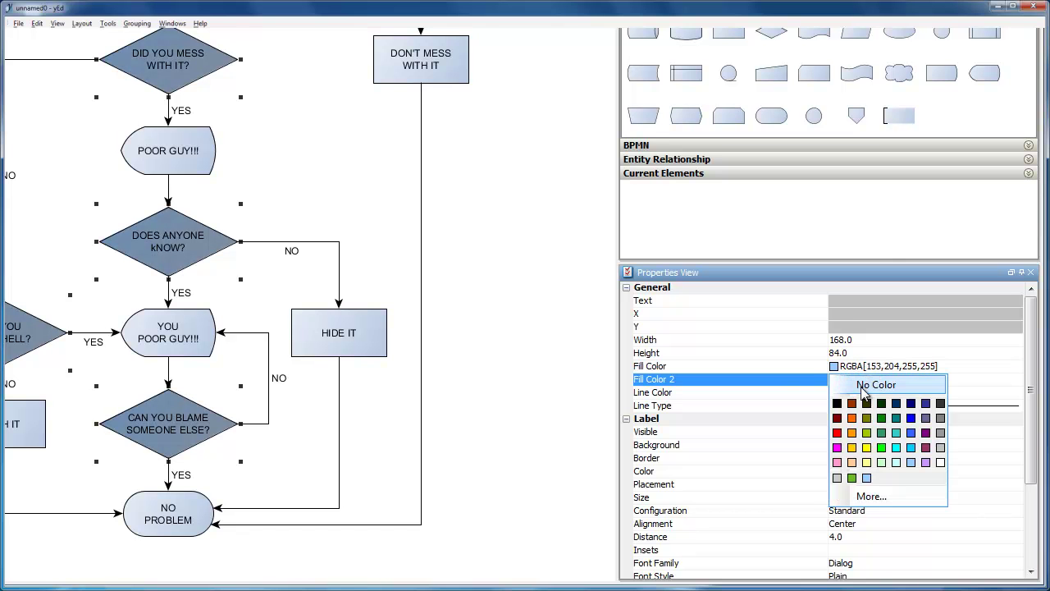
left_click(851, 384)
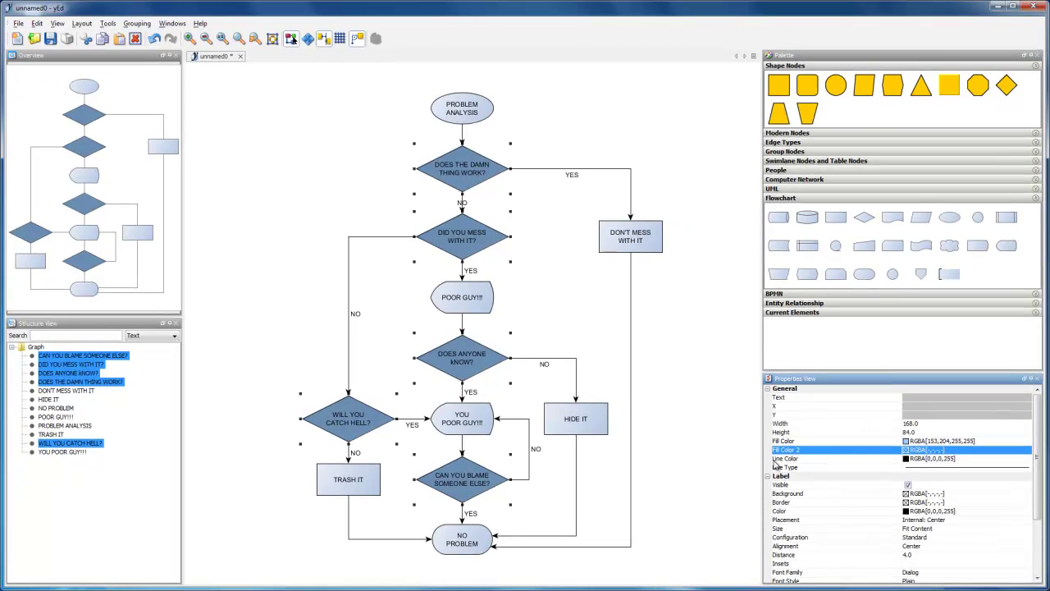
left_click(539, 439)
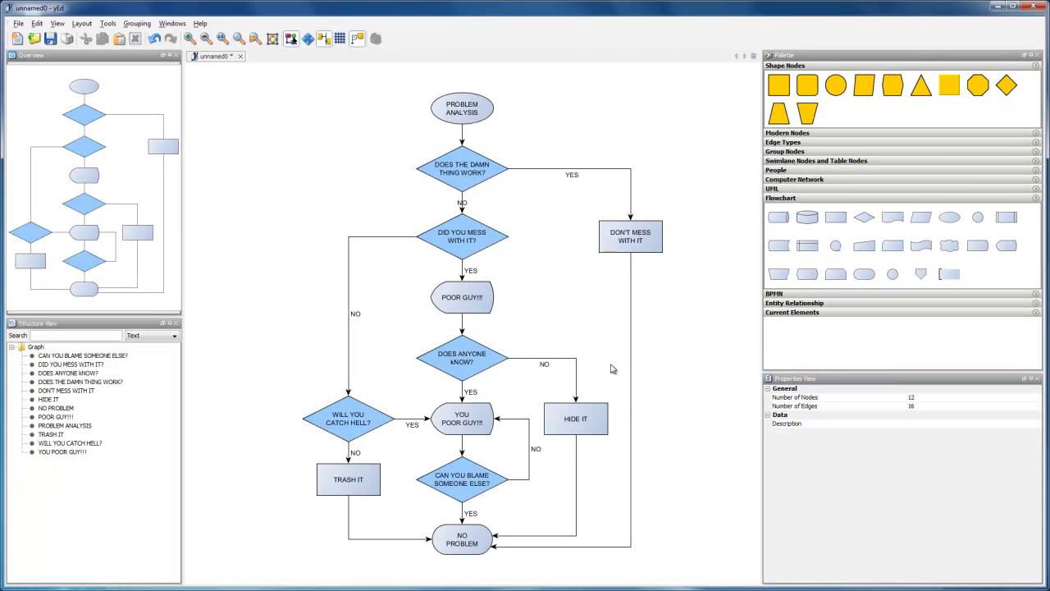
Step: Fill the DON'T MESS WITH IT, HIDE IT and TRASH IT action boxes with green
left_click_drag(530, 206, 671, 452)
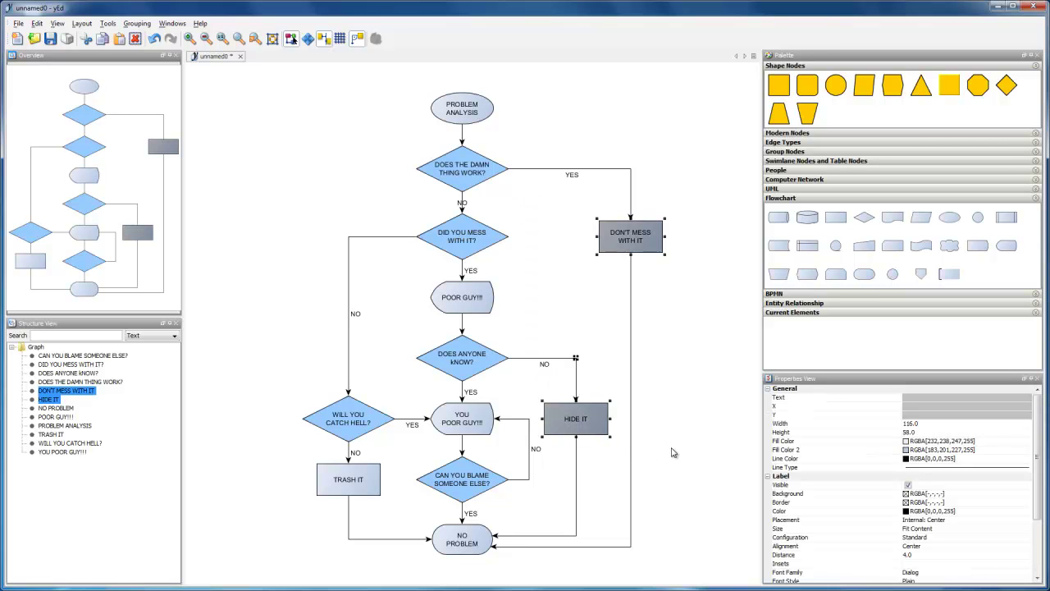
left_click(351, 486, "shift")
left_click(925, 445)
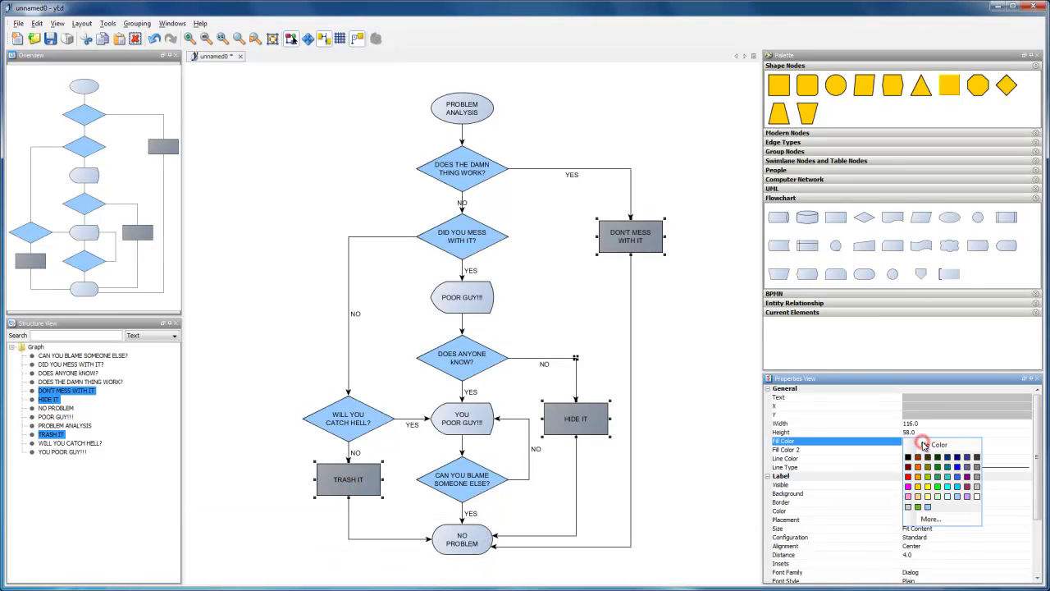
left_click(941, 482)
left_click(403, 275)
Step: Select both POOR GUY nodes, leaving out the DOES ANYONE KNOW diamond
left_click_drag(407, 281, 524, 456)
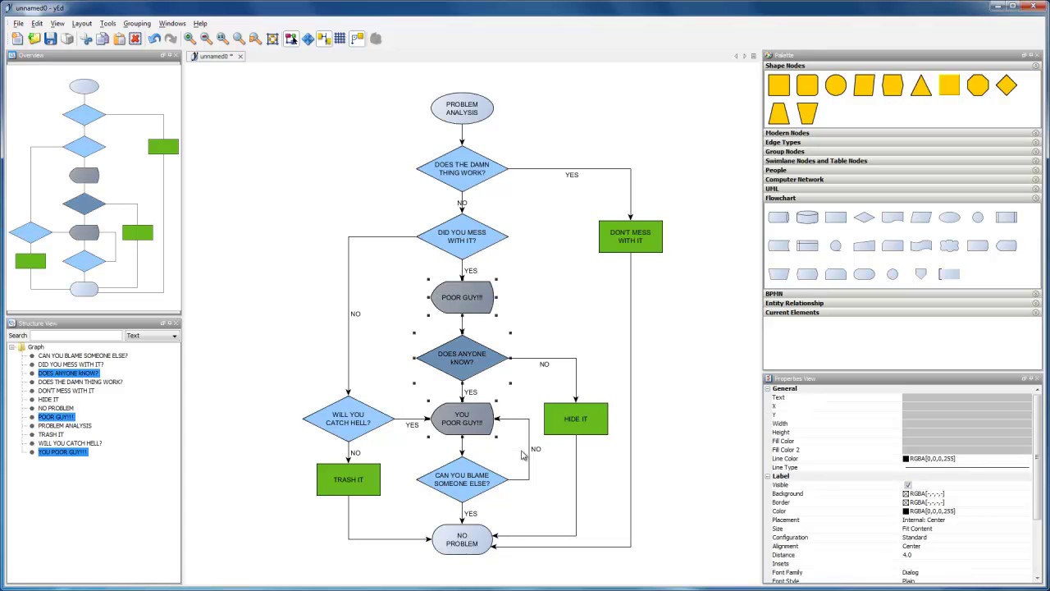
left_click(472, 367, "shift")
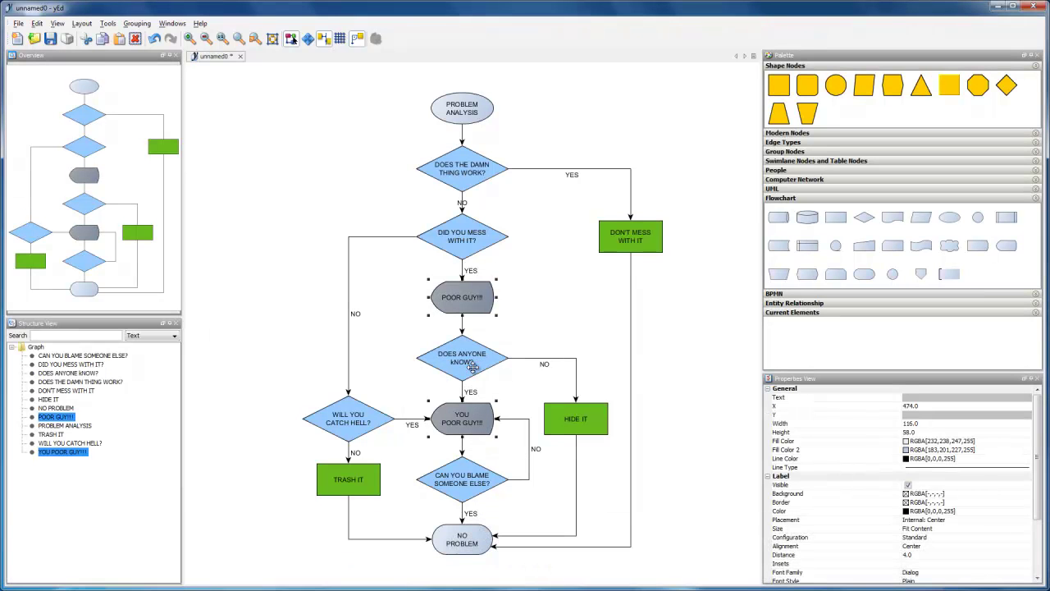
left_click(681, 447)
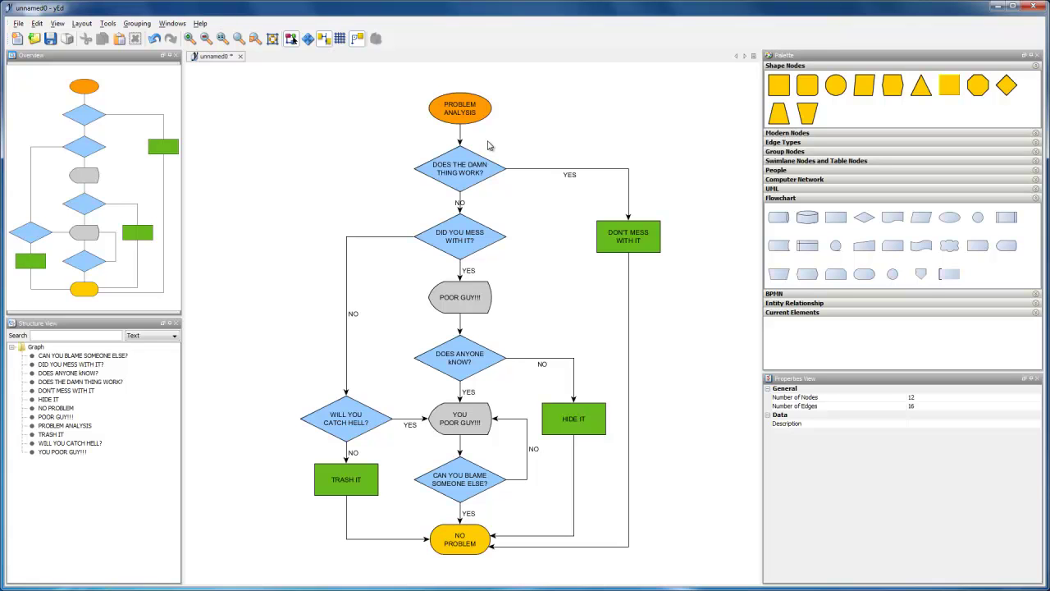
Step: Select all edges with Ctrl+A and enable Smooth Bends for them
left_click(538, 170)
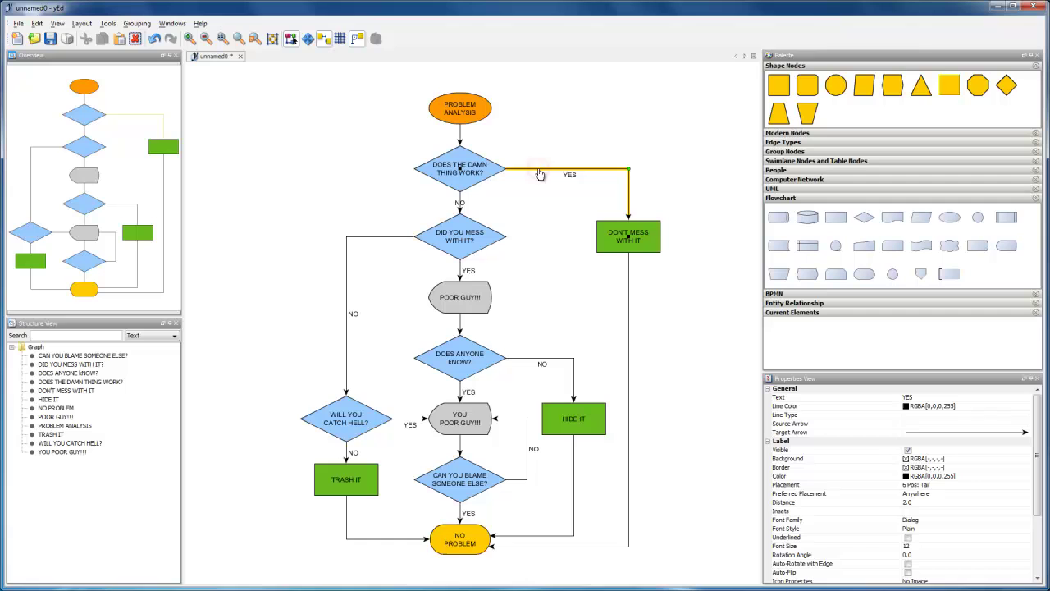
key("ctrl+a")
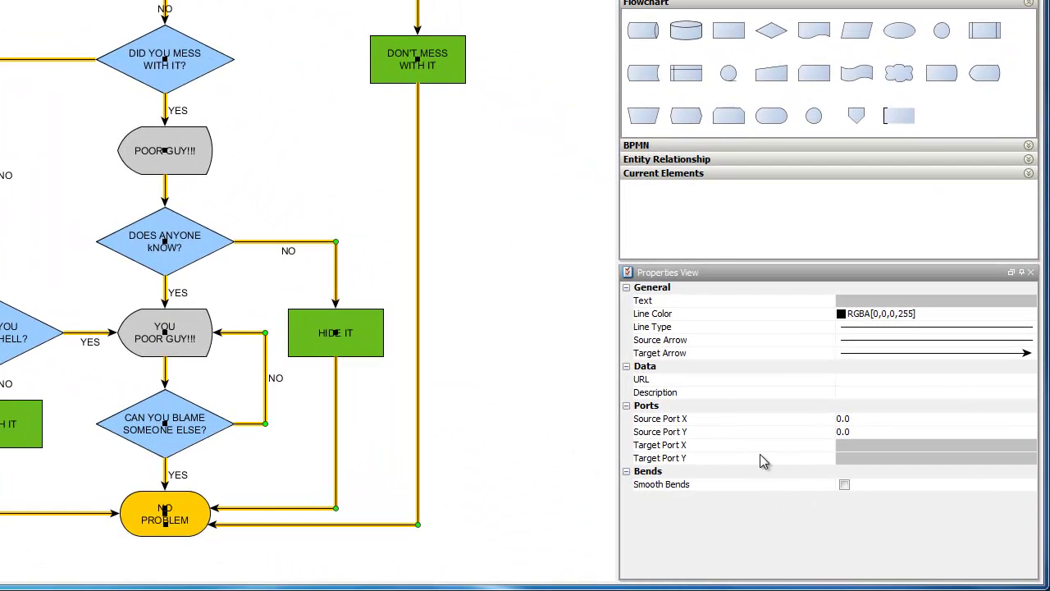
left_click(845, 485)
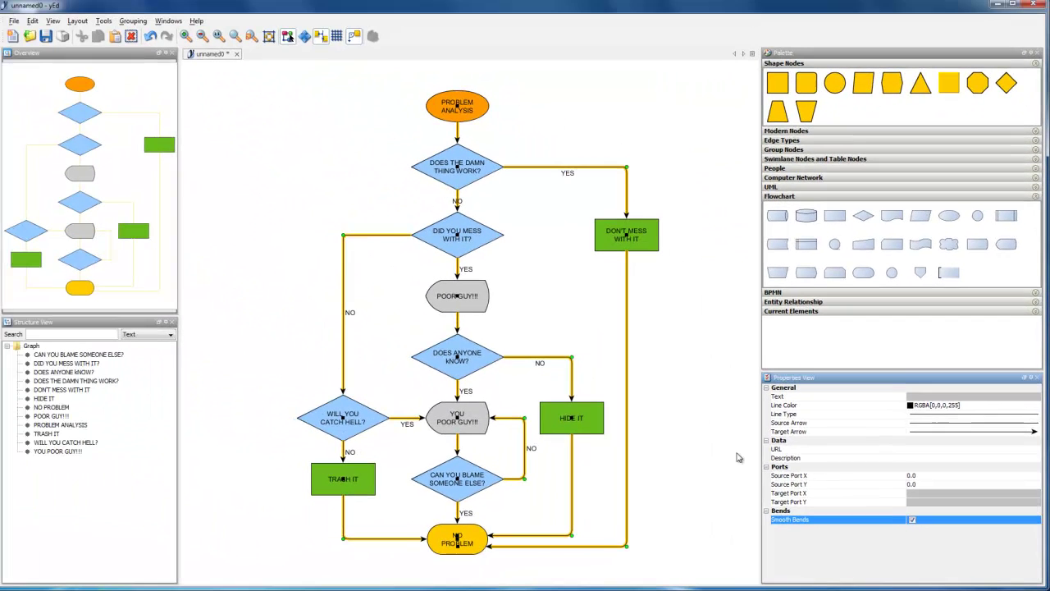
left_click(720, 449)
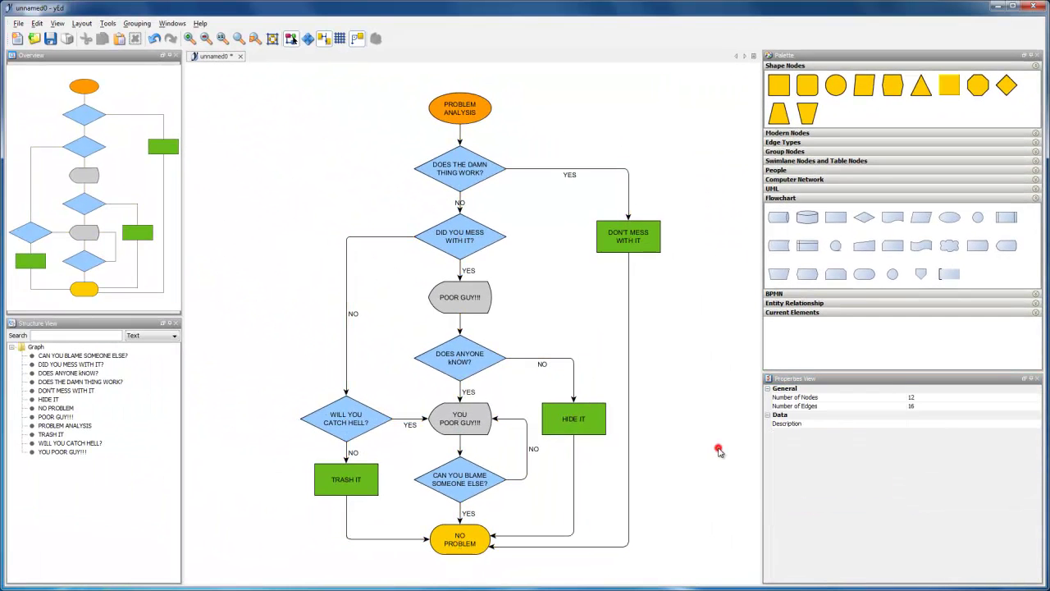
Step: Set the YES/NO edge labels' placement model to Center Slider
left_click(570, 175)
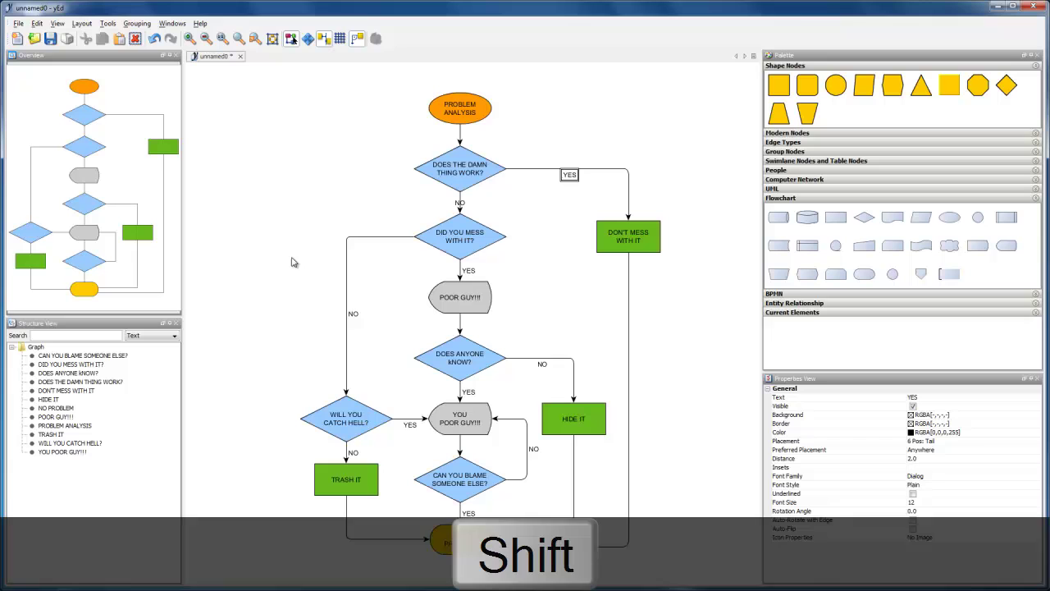
left_click_drag(276, 253, 610, 555)
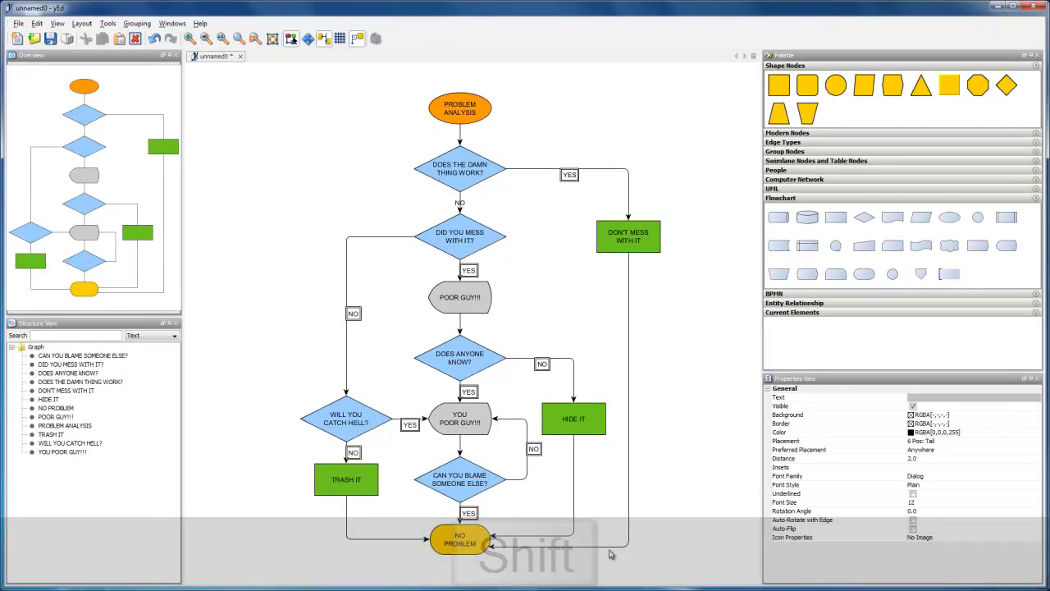
key("F6")
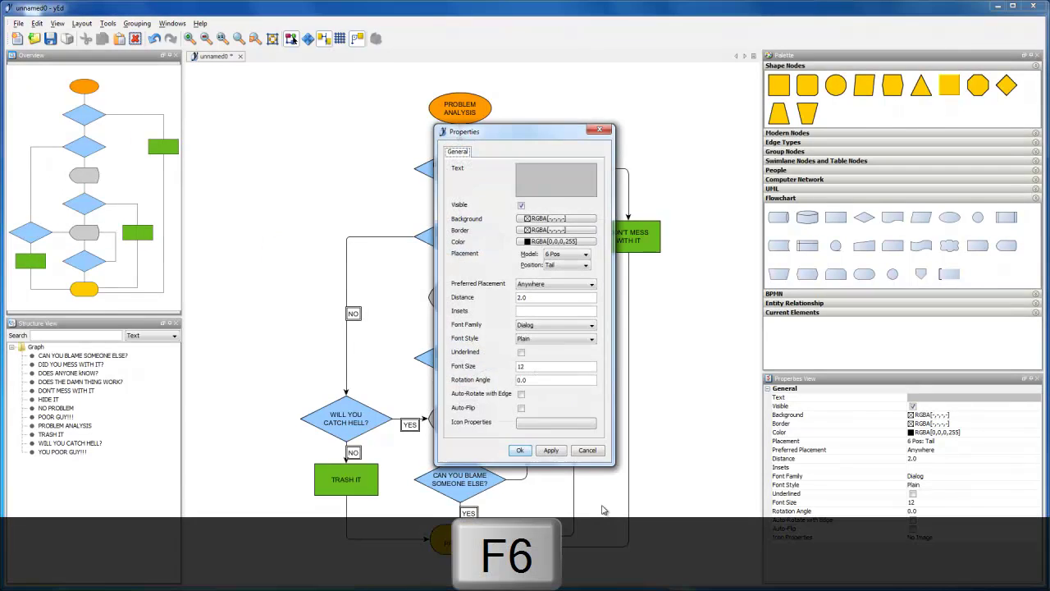
left_click(573, 256)
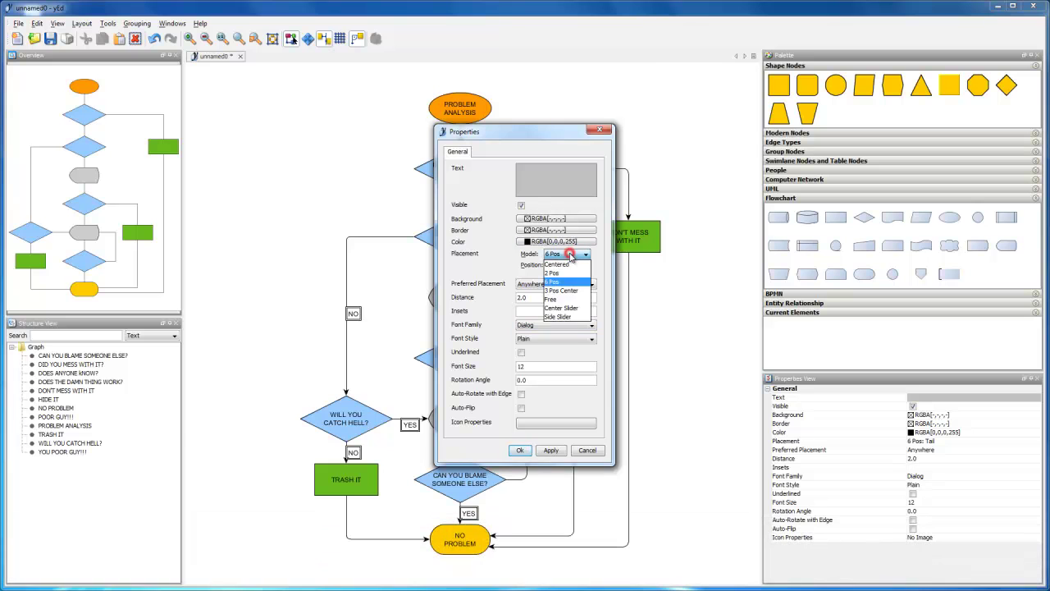
left_click(561, 307)
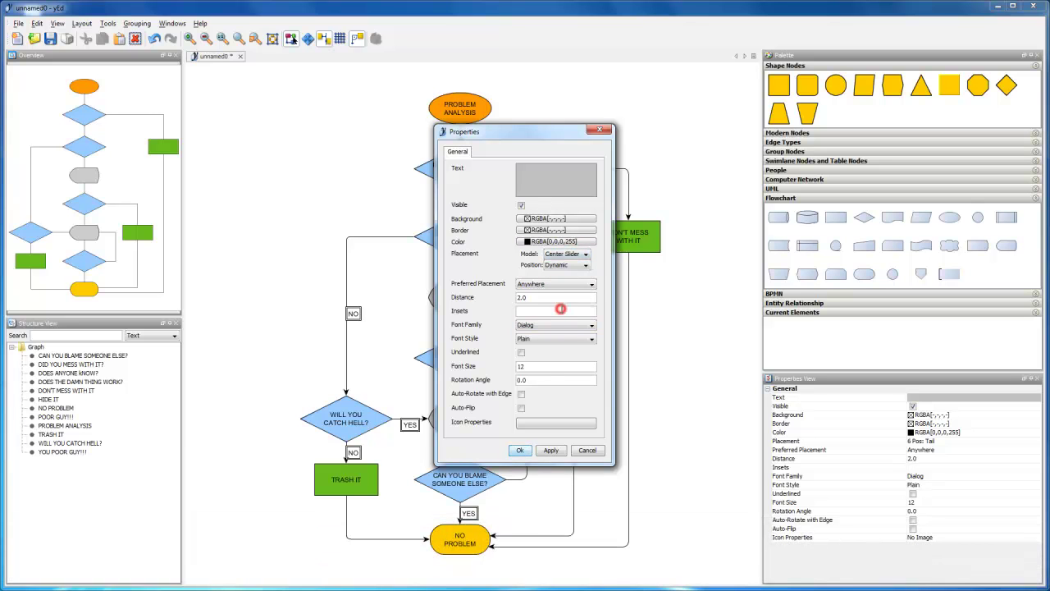
left_click(519, 449)
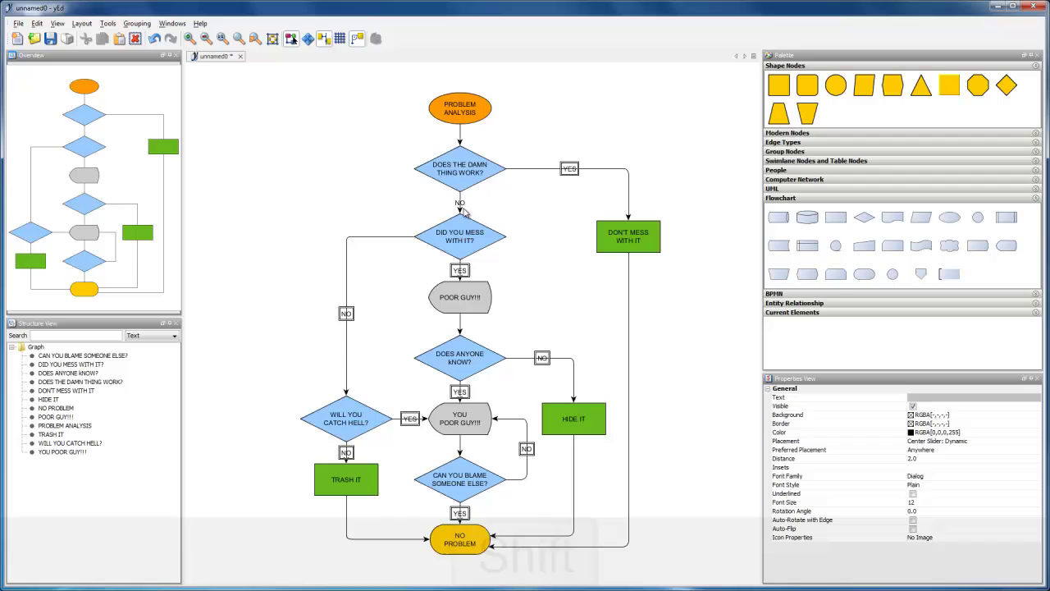
Step: Give all YES/NO edge labels, including the remaining NO label, a white background
left_click(460, 203, "shift")
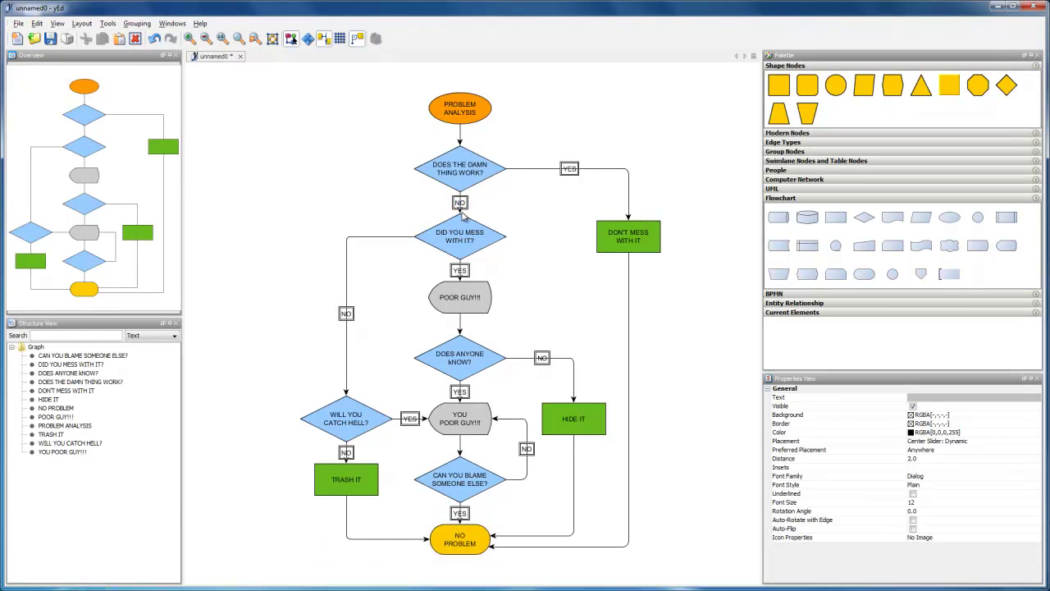
key("F6")
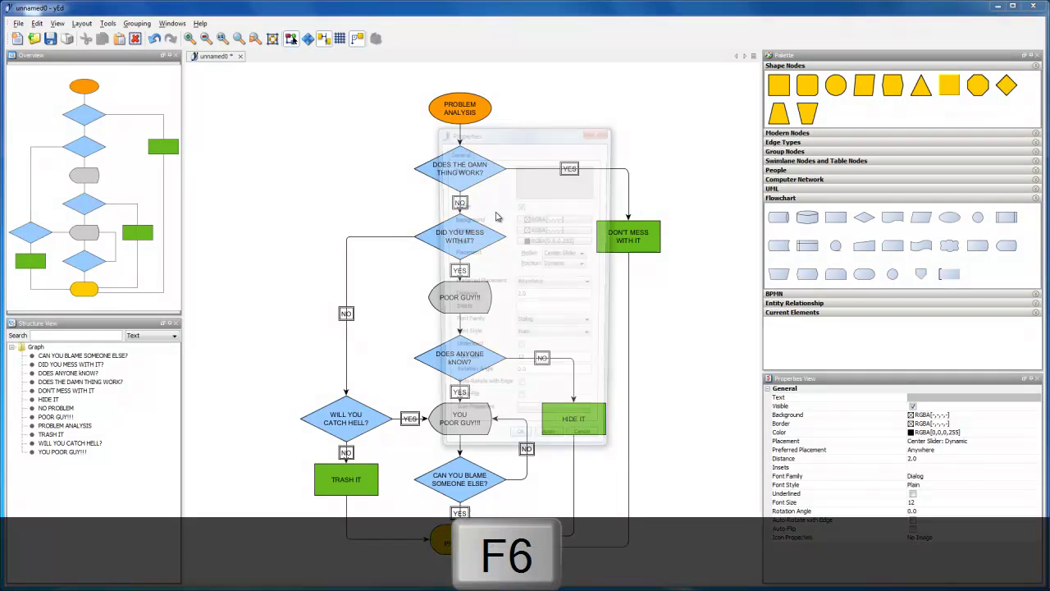
left_click(558, 220)
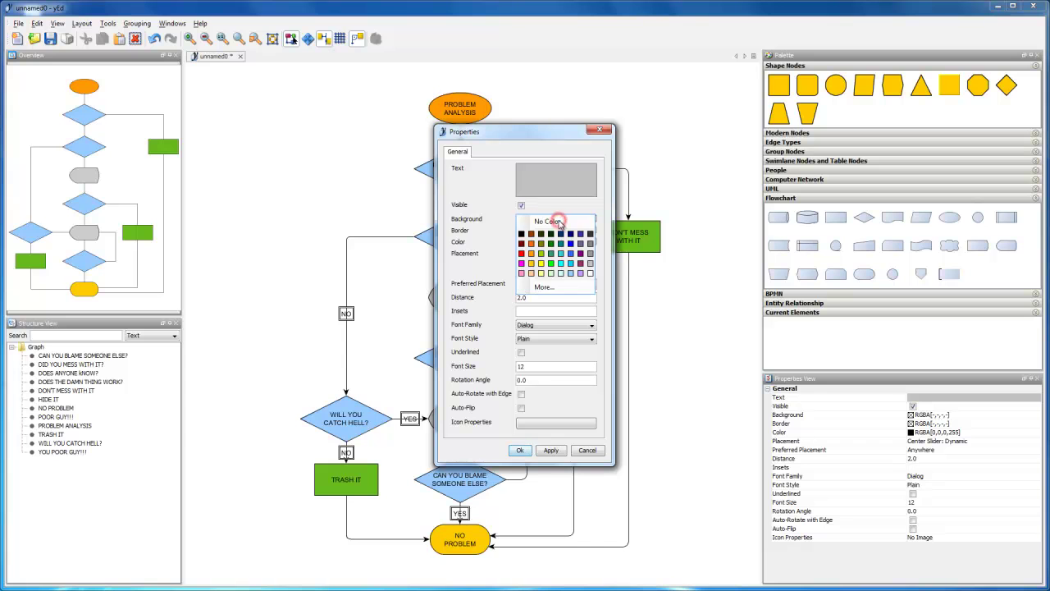
left_click(591, 273)
left_click(518, 453)
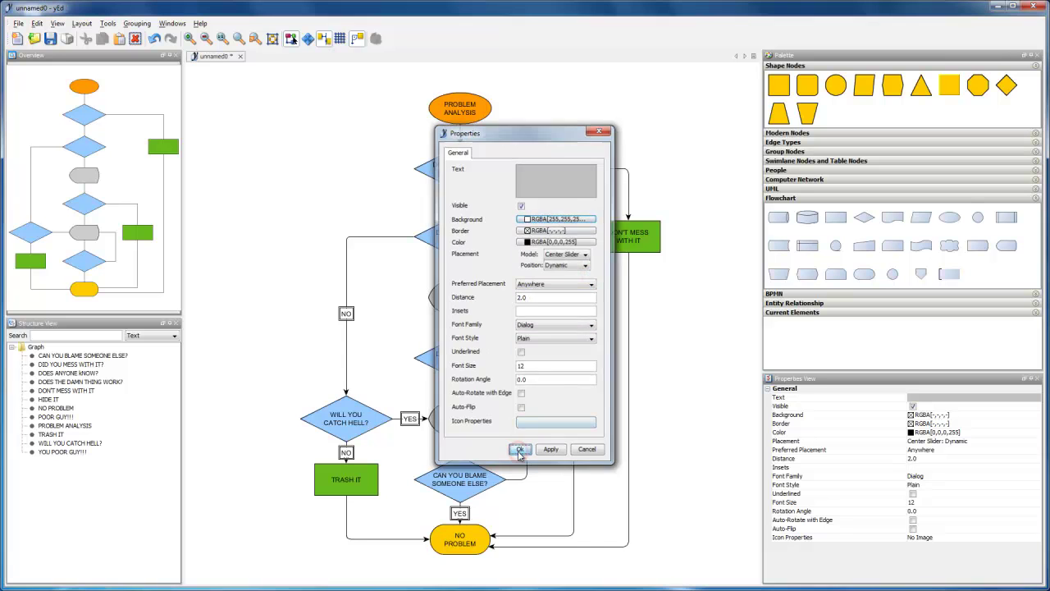
left_click(532, 328)
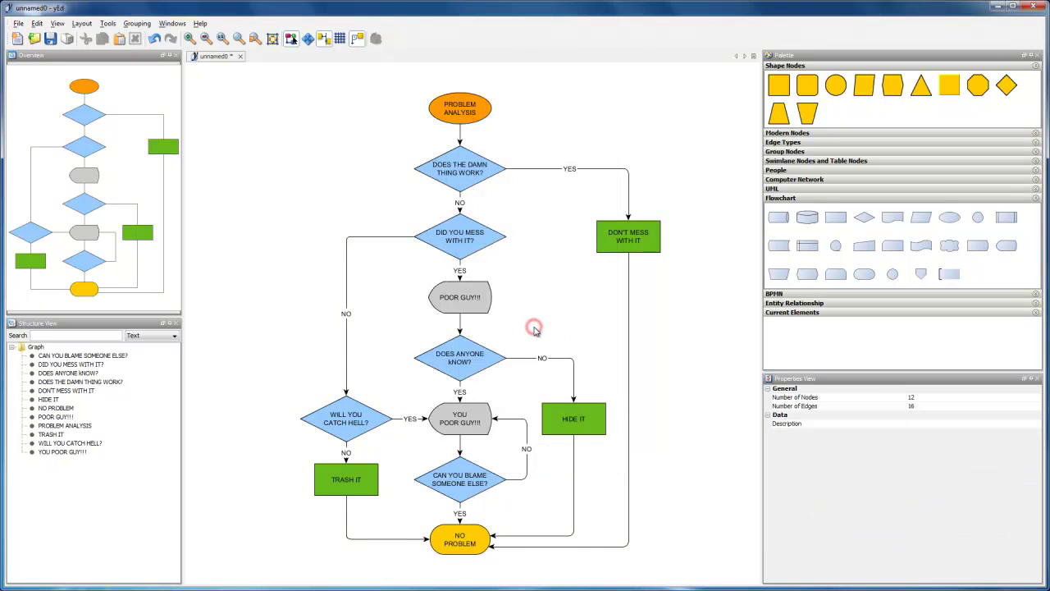
Step: Fit the whole 12-node flowchart into the canvas view
left_click(273, 39)
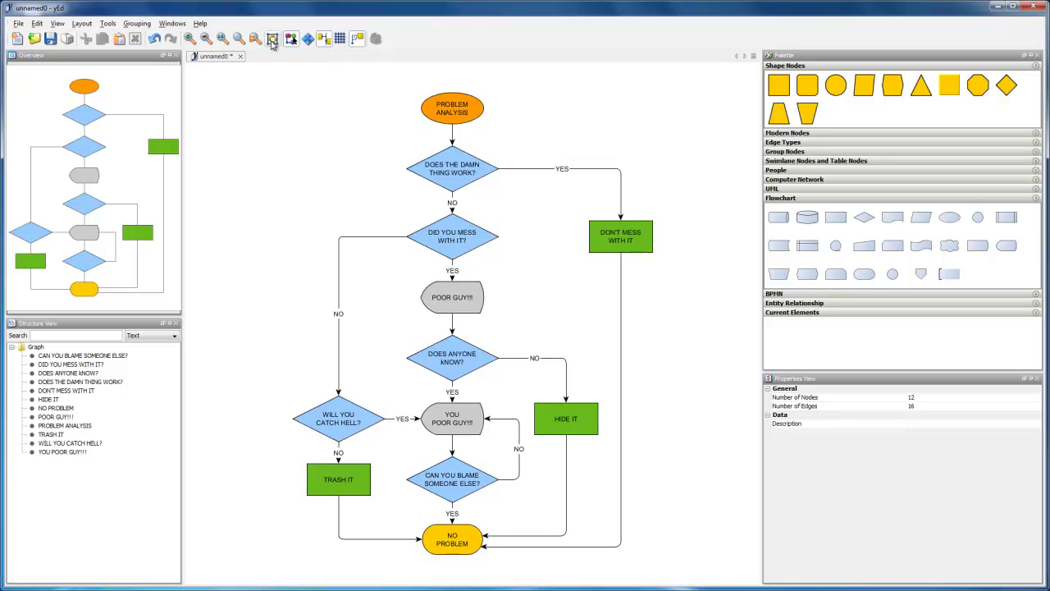